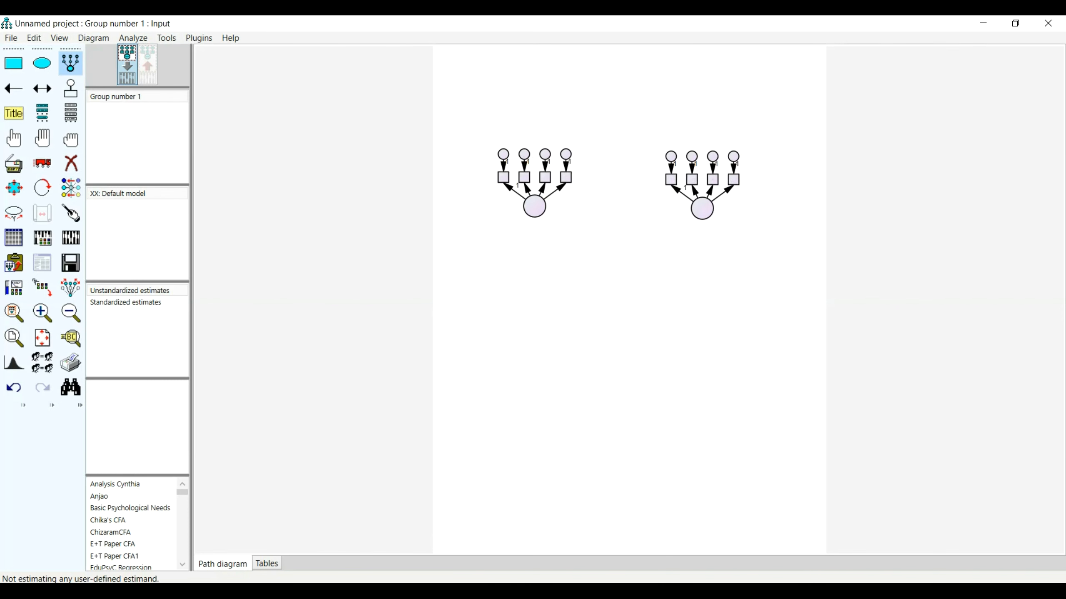
Check the CEDA1 to CEDA4 items in SPSS Statistics, and draw a latent variable with four indicators below the first construct in Amos.
key(alt+Tab)
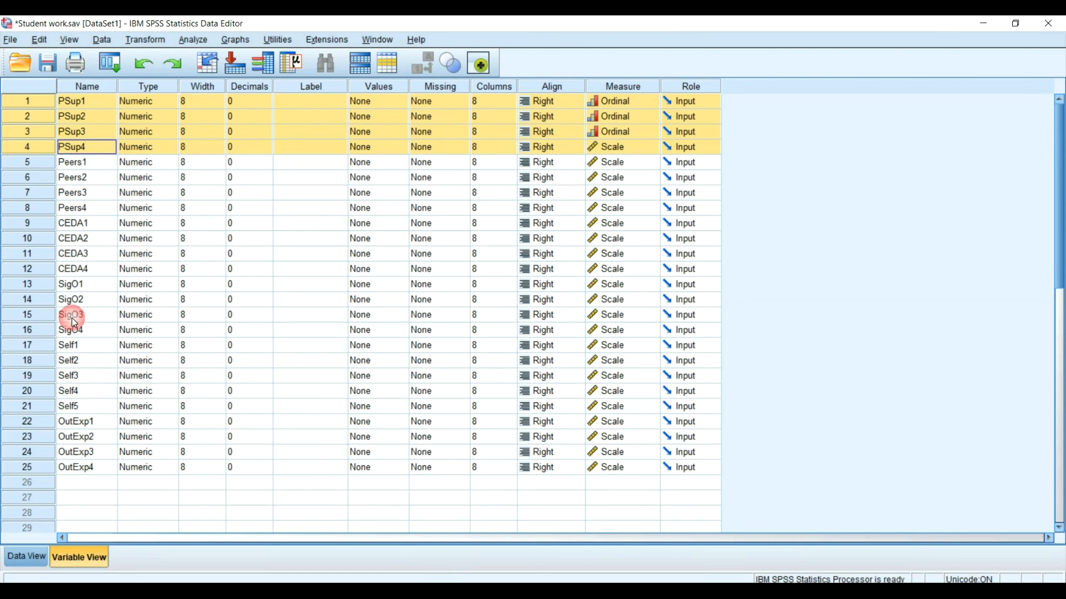
click(49, 229)
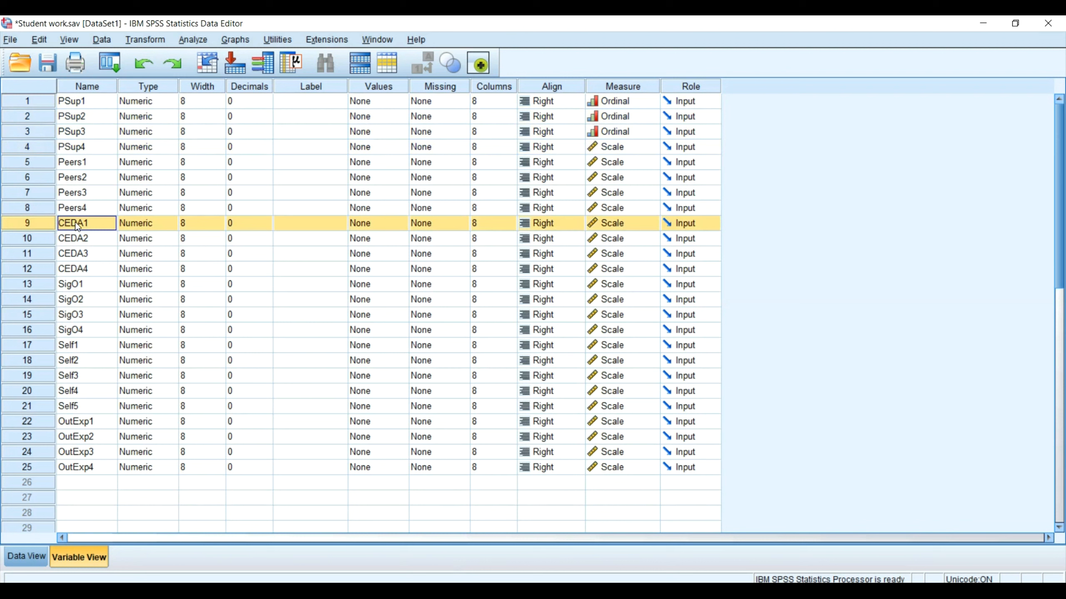
click(84, 269)
key(alt+Tab)
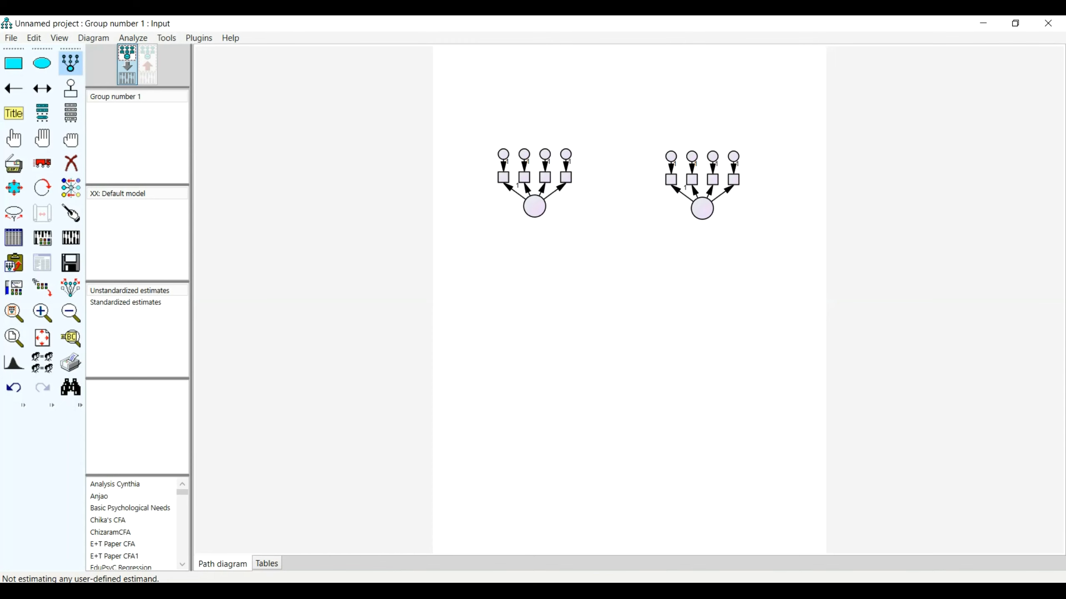
click(512, 334)
click(512, 334)
click(512, 335)
click(512, 335)
click(512, 334)
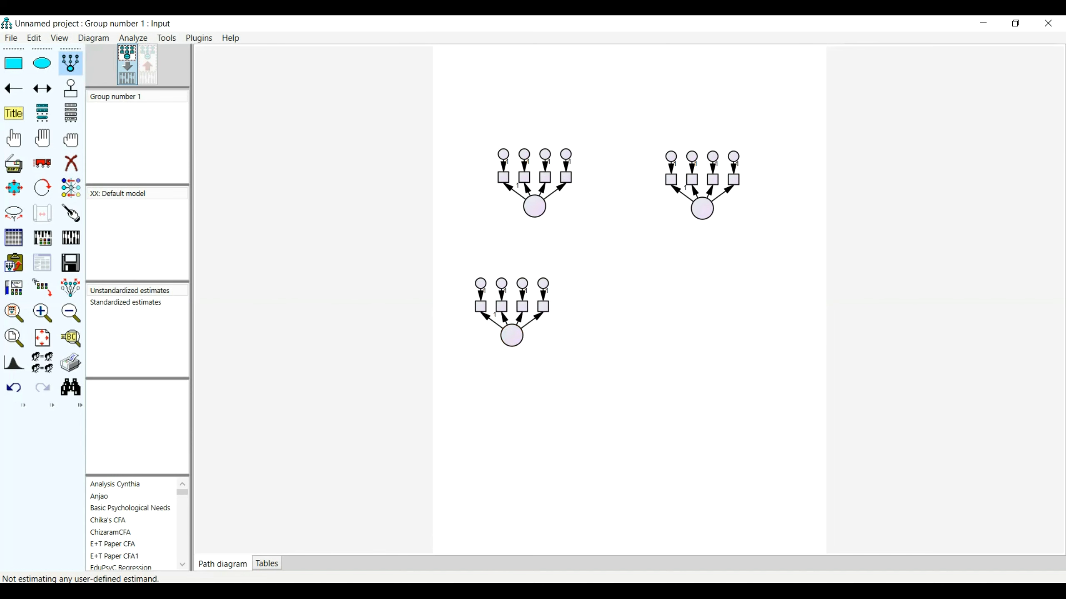
Check the next item group in SPSS Statistics and draw a four-indicator latent variable in Amos below the diagram's upper-right construct.
click(251, 454)
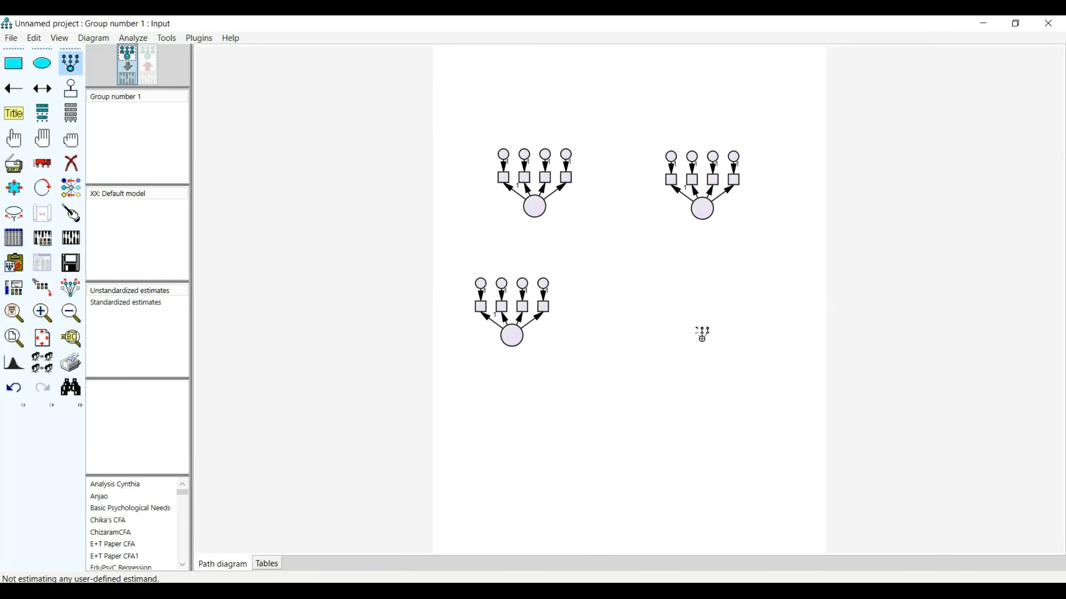
drag(690, 327, 713, 351)
click(702, 338)
click(701, 339)
click(702, 339)
click(702, 339)
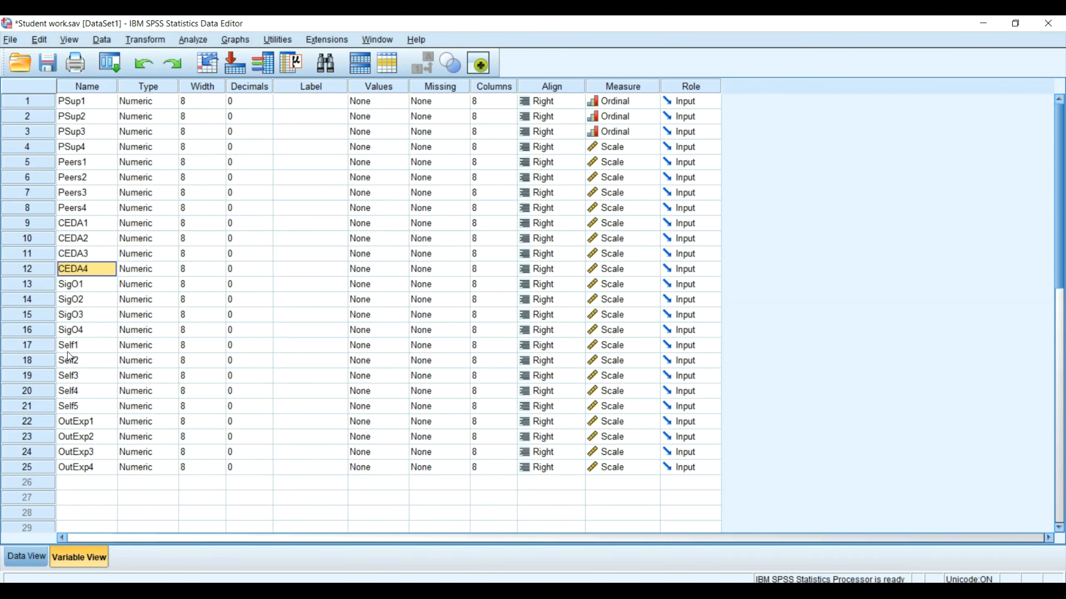
Check the Self1 to Self5 items in SPSS Statistics and draw a five-indicator latent variable at the diagram's lower left in Amos.
click(76, 349)
click(83, 407)
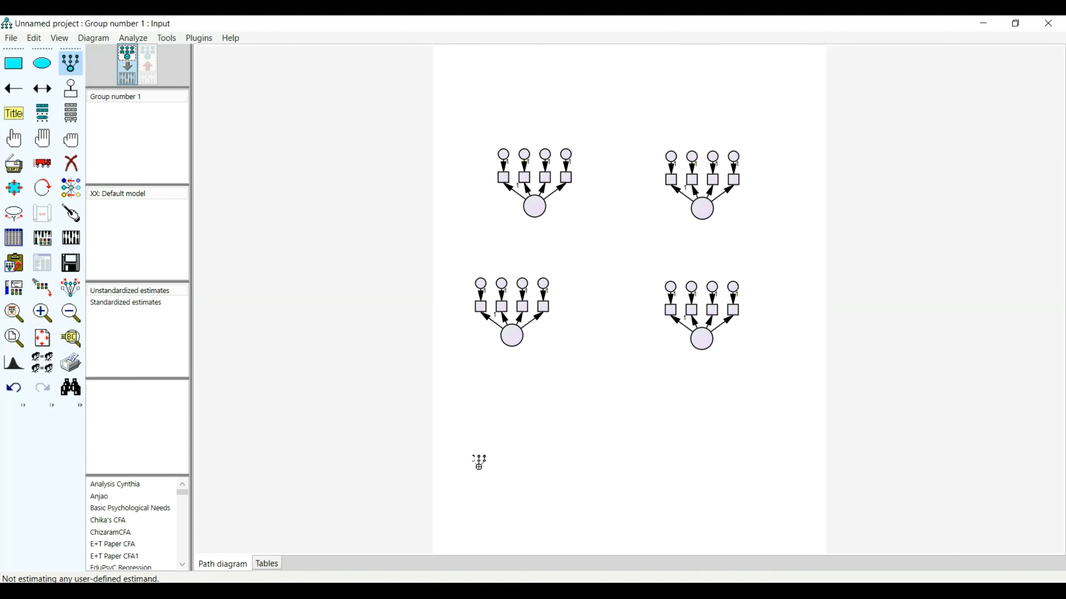
drag(487, 459, 493, 457)
click(493, 456)
click(493, 456)
click(493, 457)
click(493, 456)
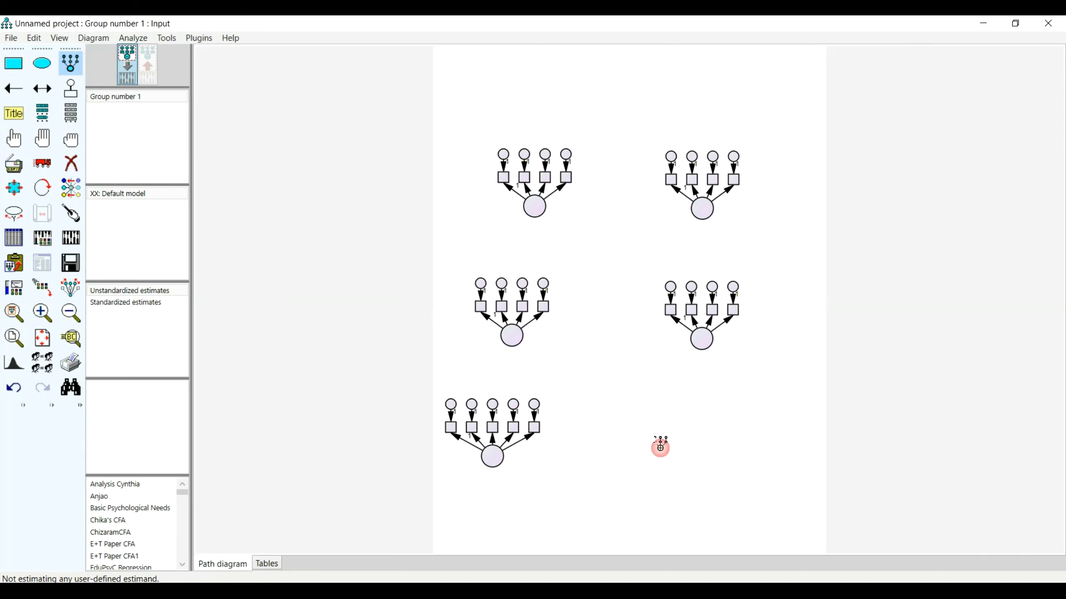
Draw a sixth latent variable with four indicators at the lower right of the path diagram.
drag(670, 454, 692, 477)
click(681, 466)
click(681, 466)
click(681, 466)
click(681, 466)
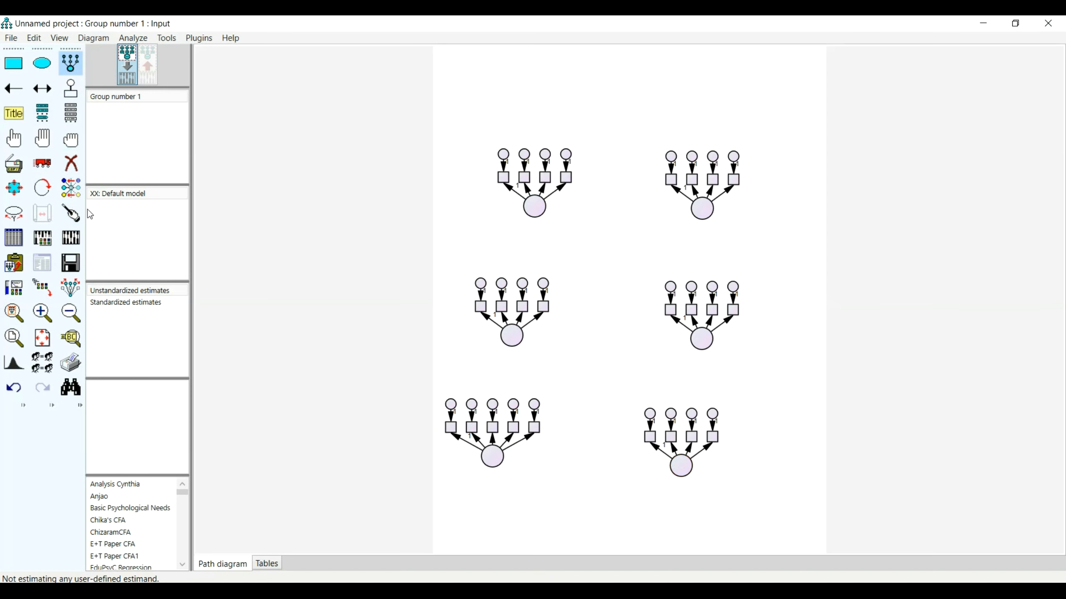
Save the model in the Mediation folder under the file name Youtube CFA1.
click(70, 263)
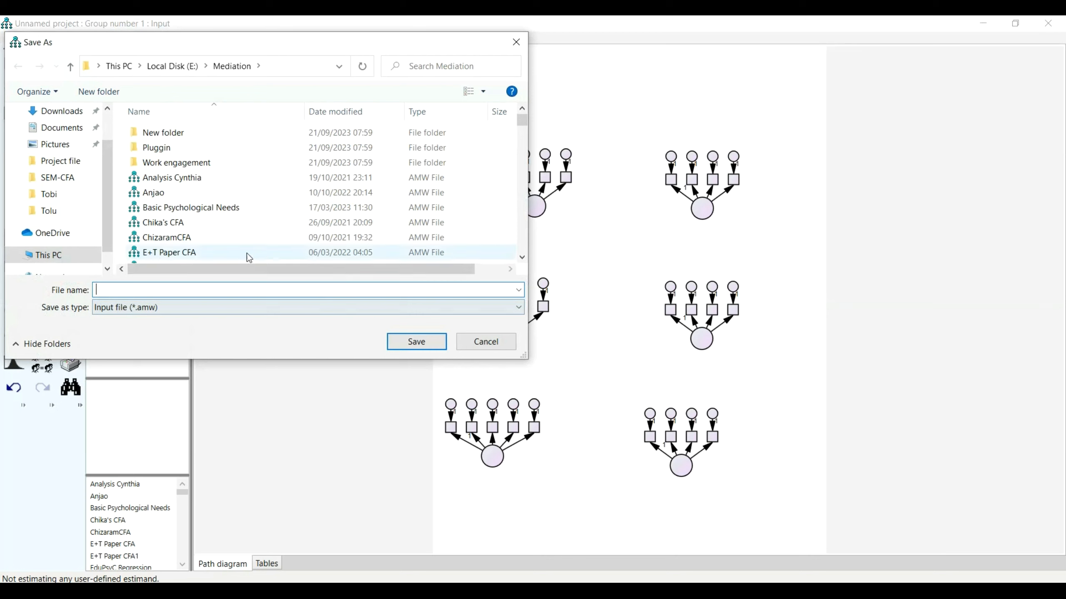
click(178, 289)
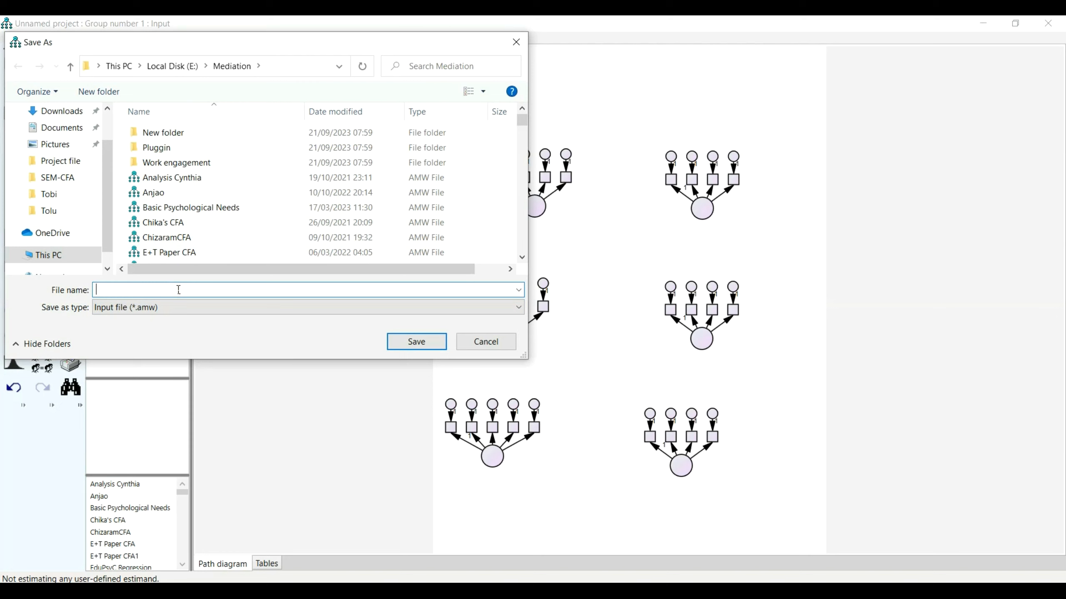
text(Youtube CFA)
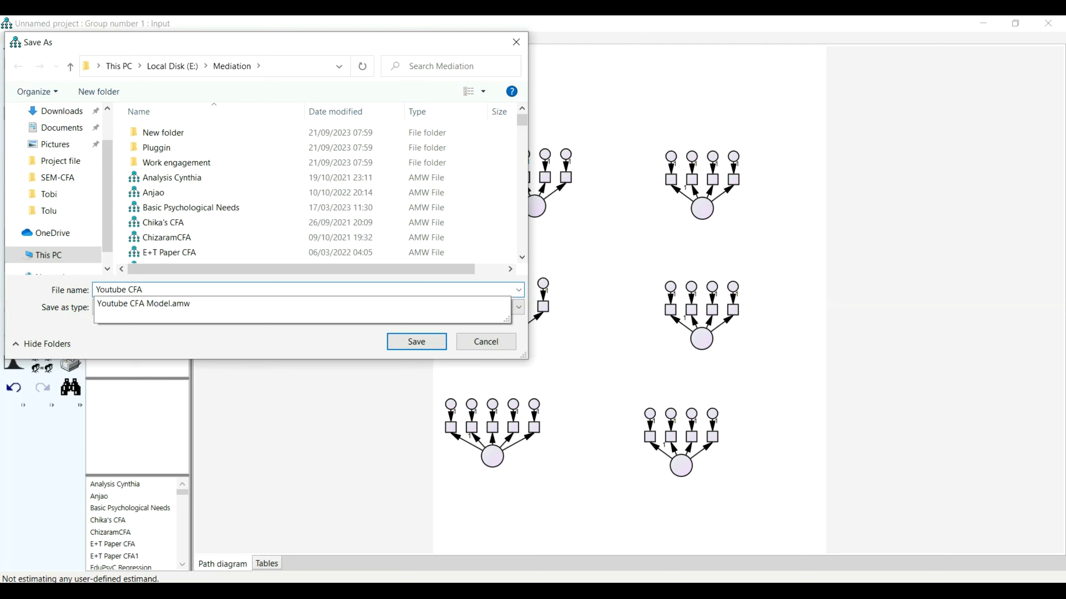
text(1)
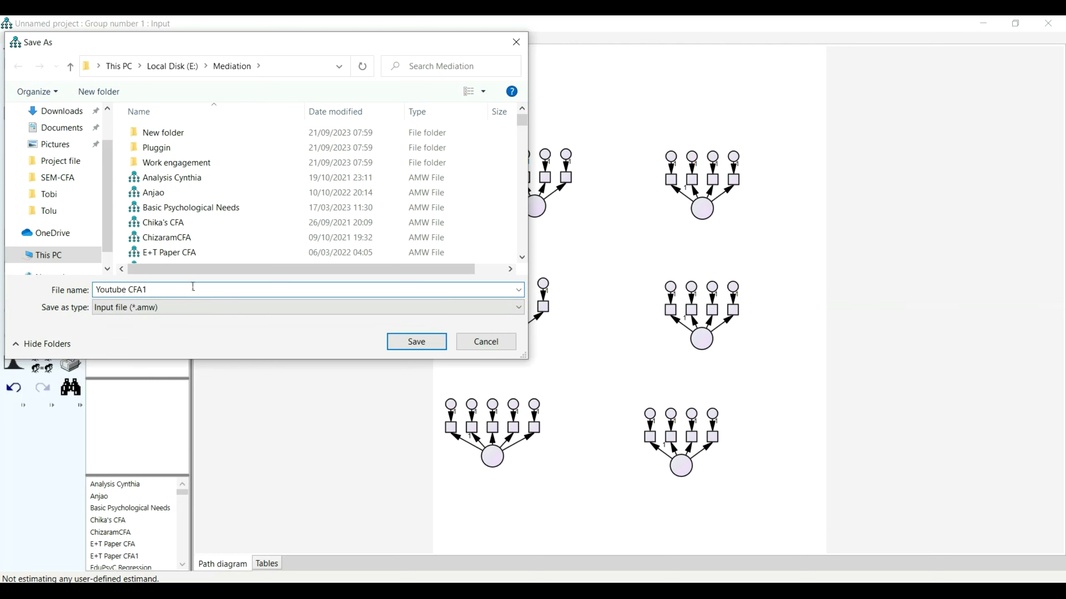
click(415, 341)
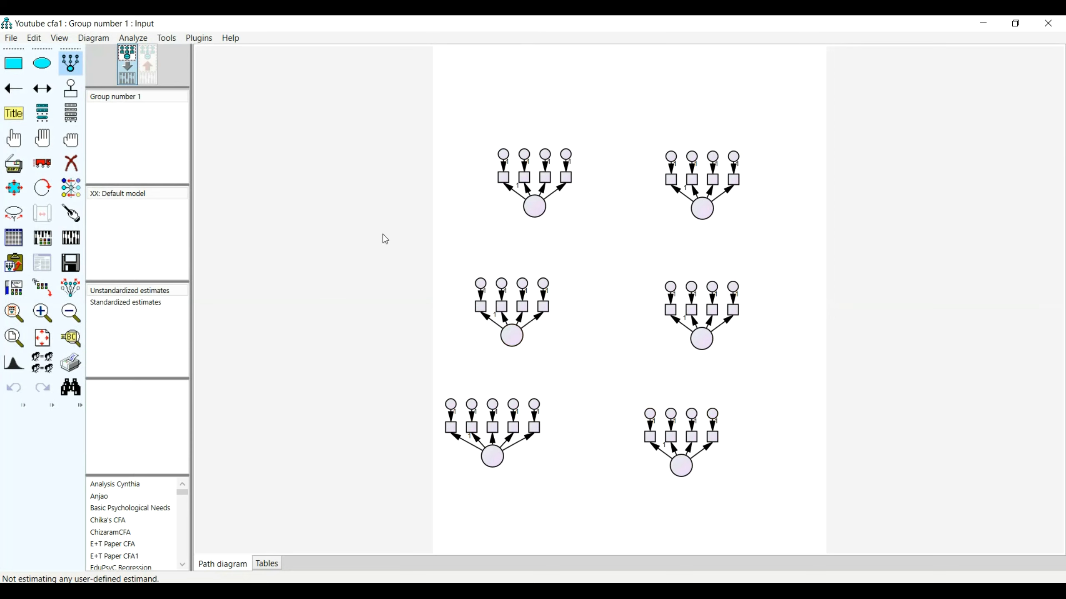
Rotate the indicators of the three left-column latent variables so that they point outward to the left.
click(76, 67)
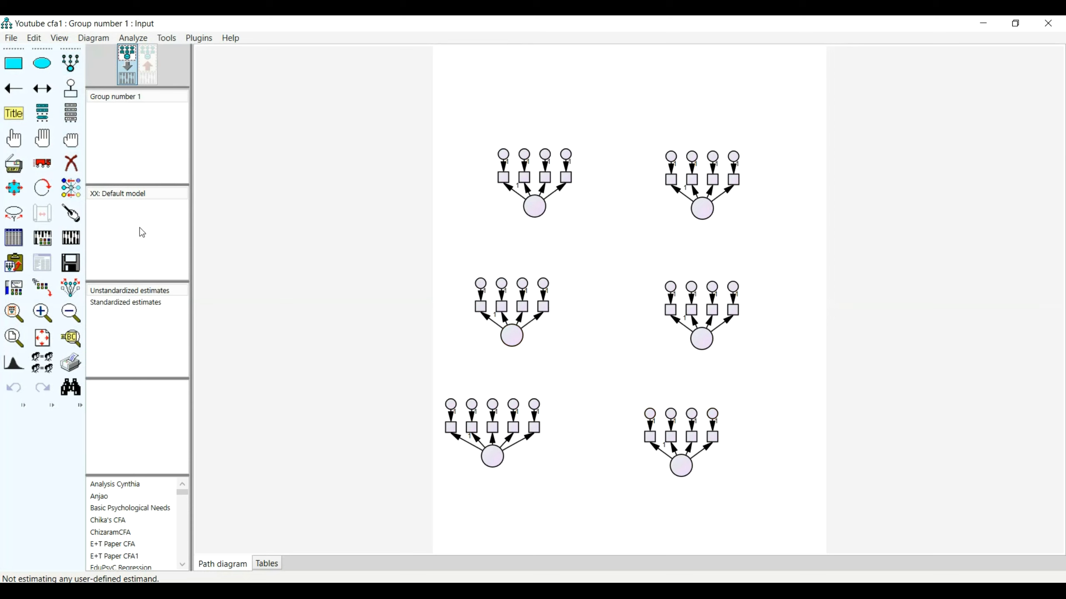
click(42, 188)
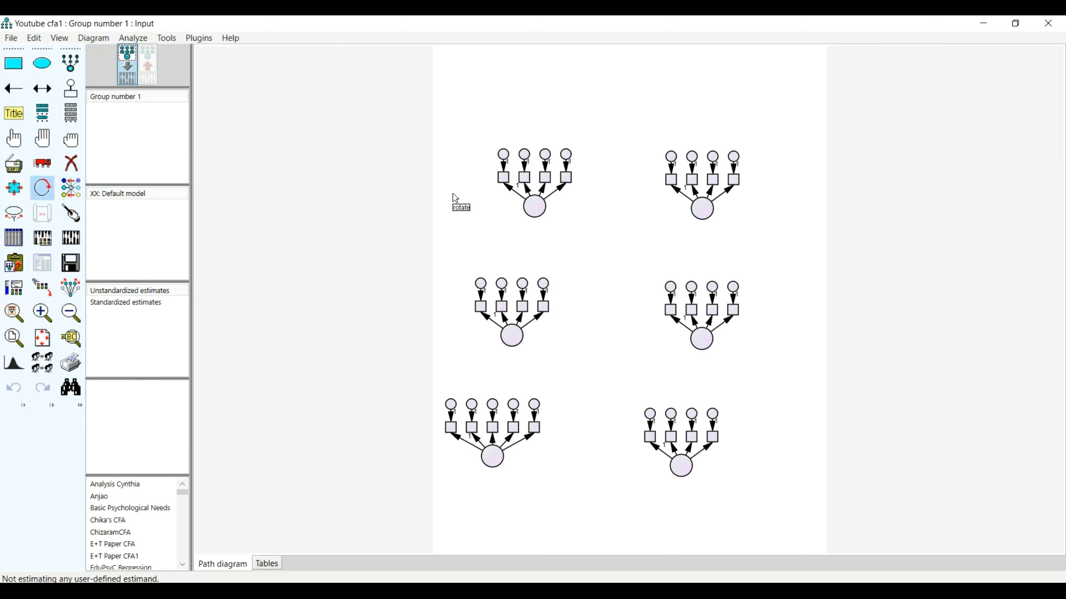
click(532, 207)
click(532, 207)
click(533, 208)
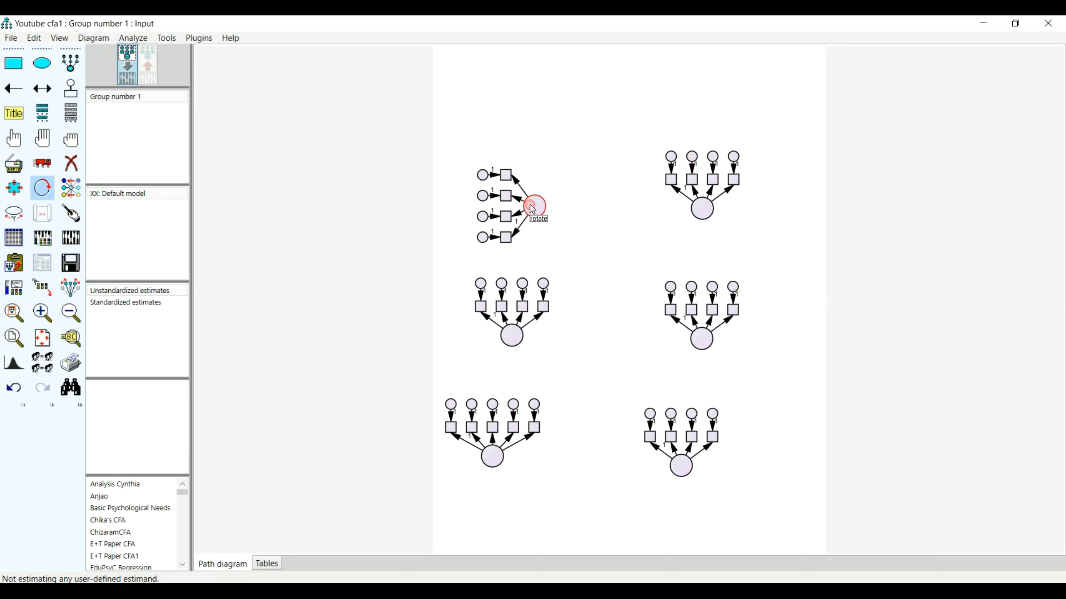
click(517, 342)
click(518, 342)
click(519, 343)
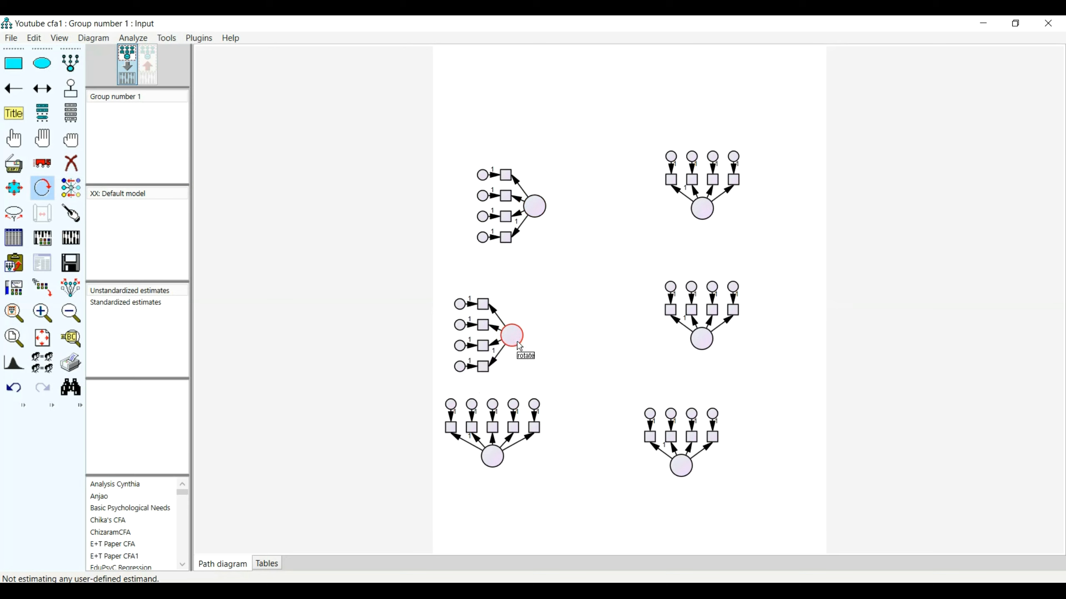
click(493, 459)
click(493, 459)
click(493, 461)
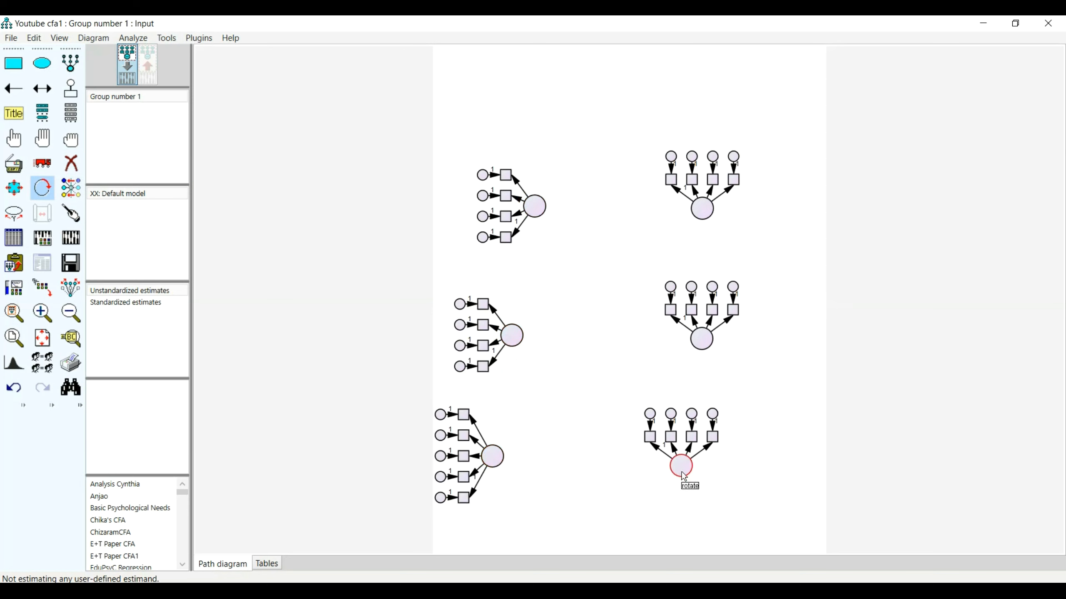
Rotate the indicators of the three right-column latent variables so that they point outward to the right.
click(702, 208)
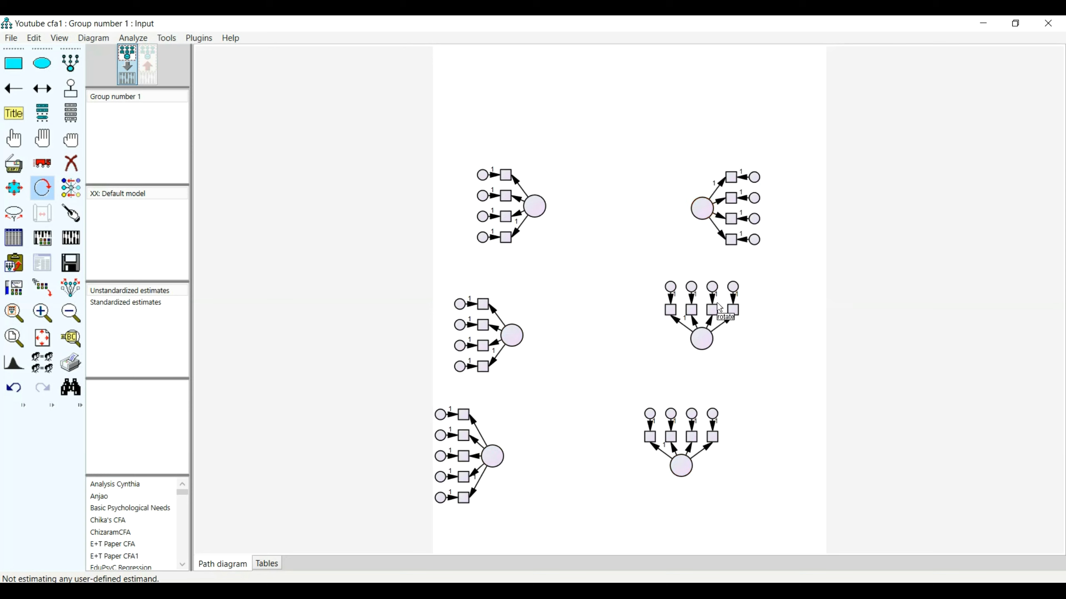
click(701, 338)
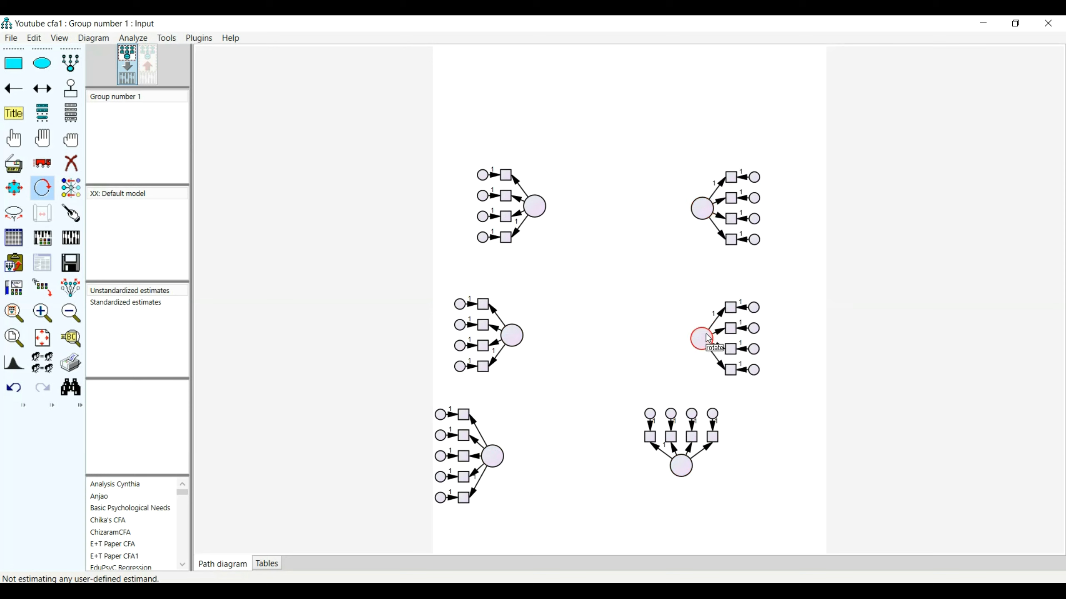
click(681, 467)
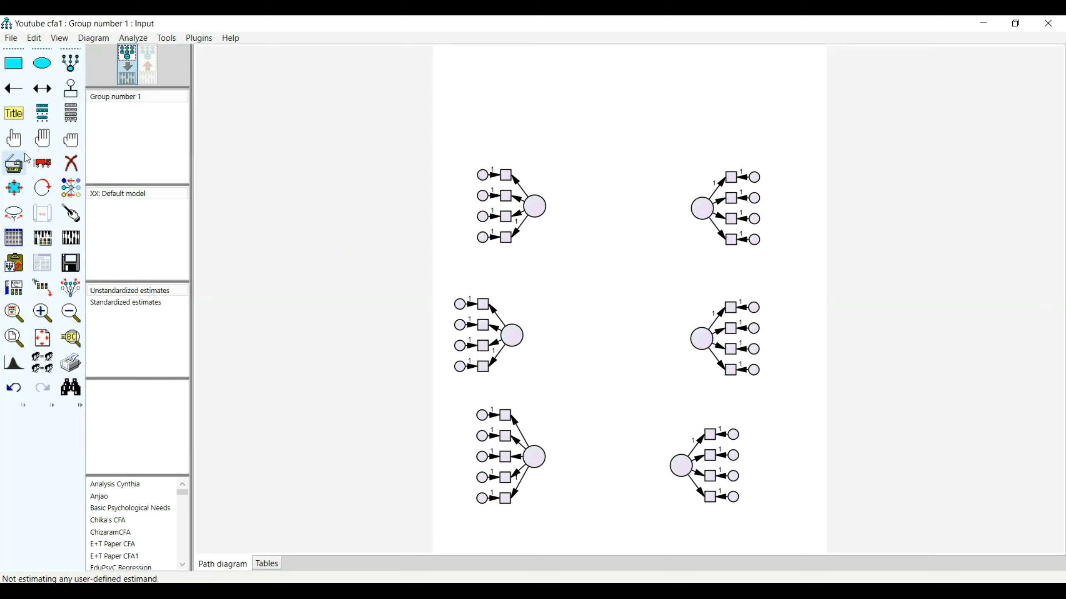
Select the whole middle-left construct with its indicators and error terms, and move it into line with the constructs above and below.
click(13, 138)
click(513, 342)
click(484, 304)
click(483, 326)
click(483, 345)
click(484, 367)
click(460, 366)
click(460, 346)
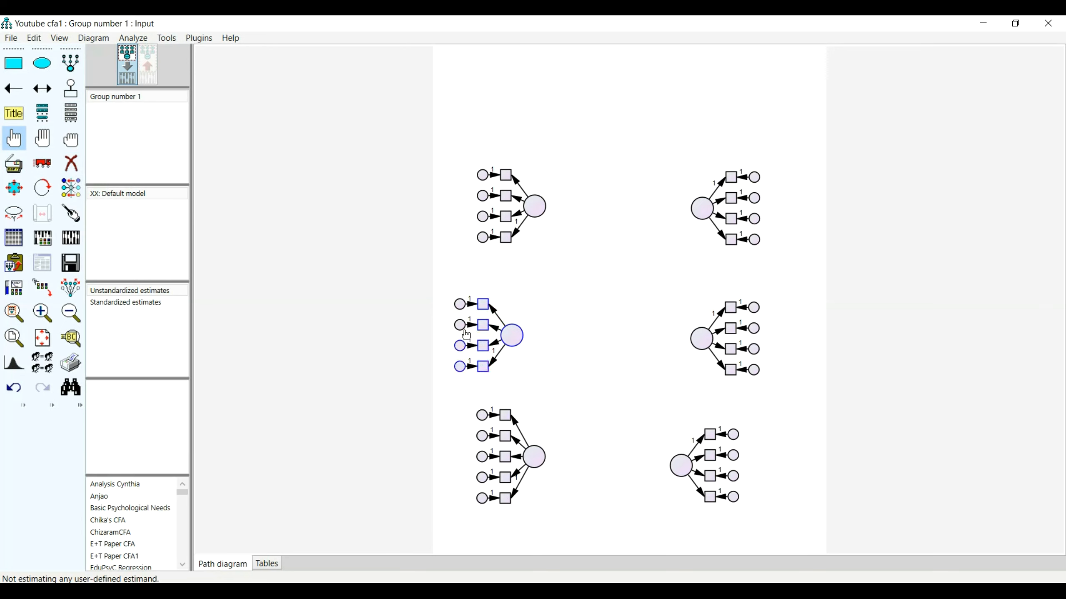
click(460, 325)
click(460, 303)
click(49, 170)
drag(512, 342, 534, 322)
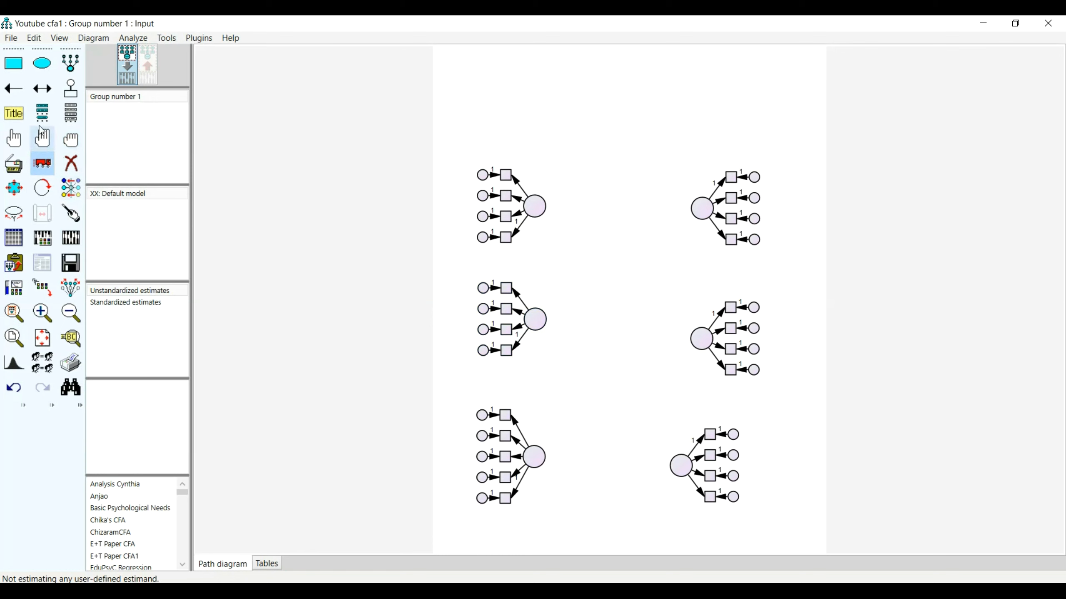
Link the Student work SPSS data file from the SEM-CFA folder to Group number 1.
click(14, 238)
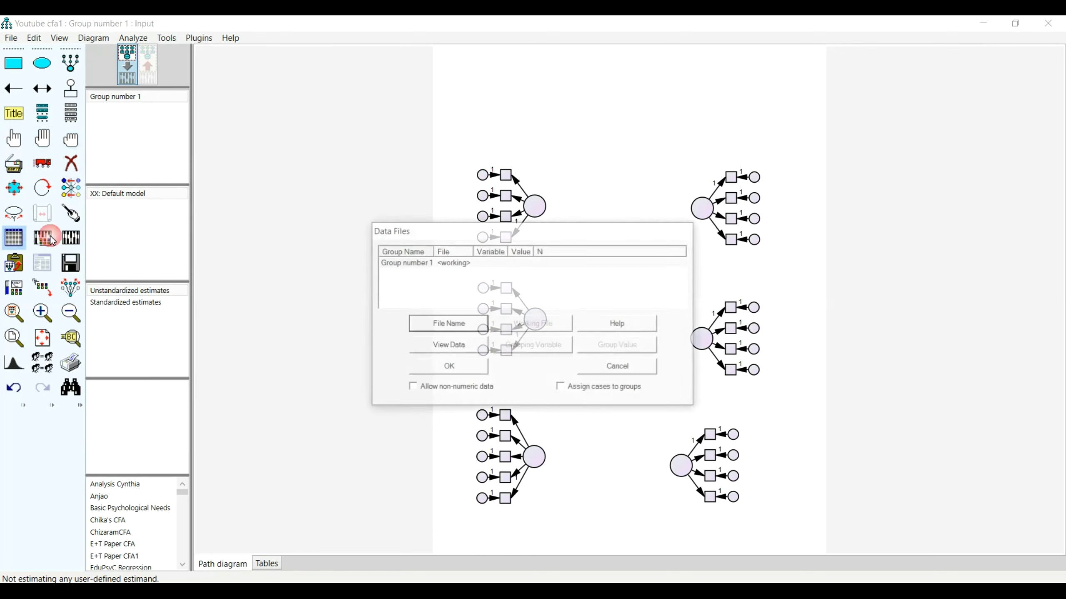
click(447, 324)
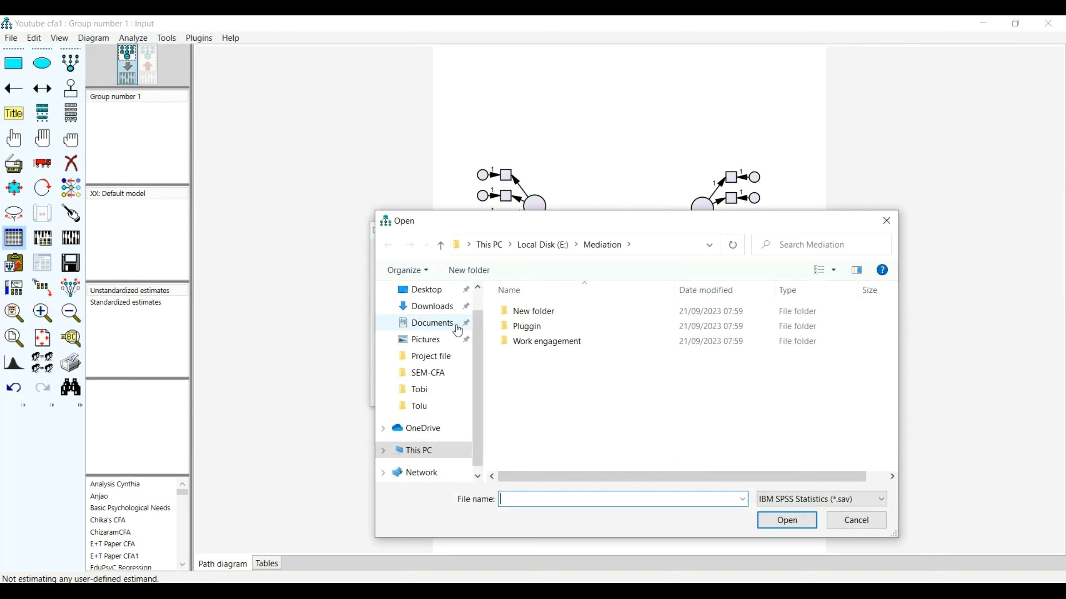
click(429, 373)
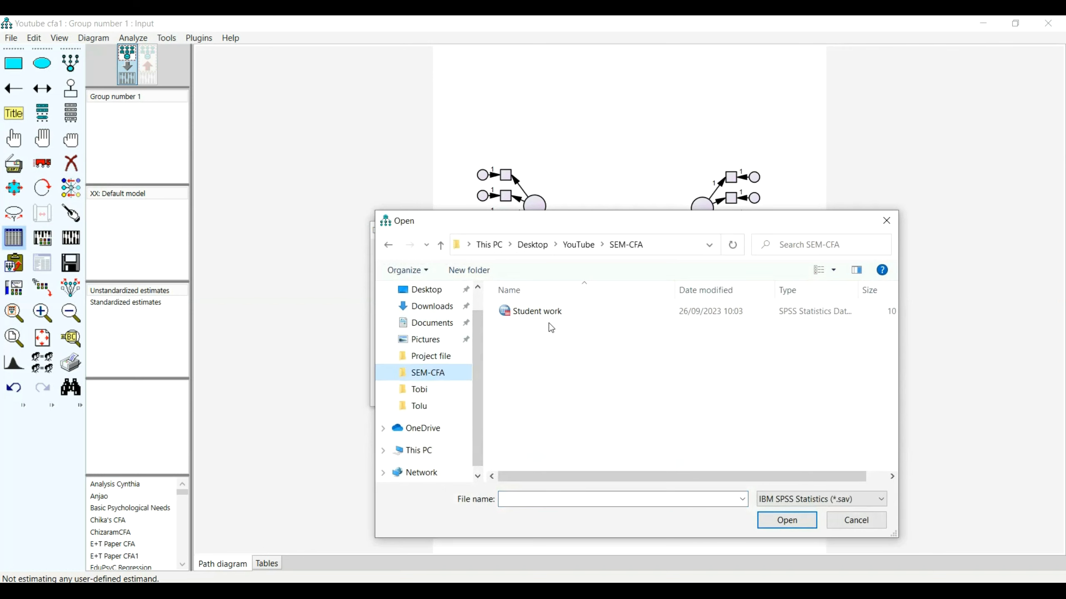
double_click(553, 312)
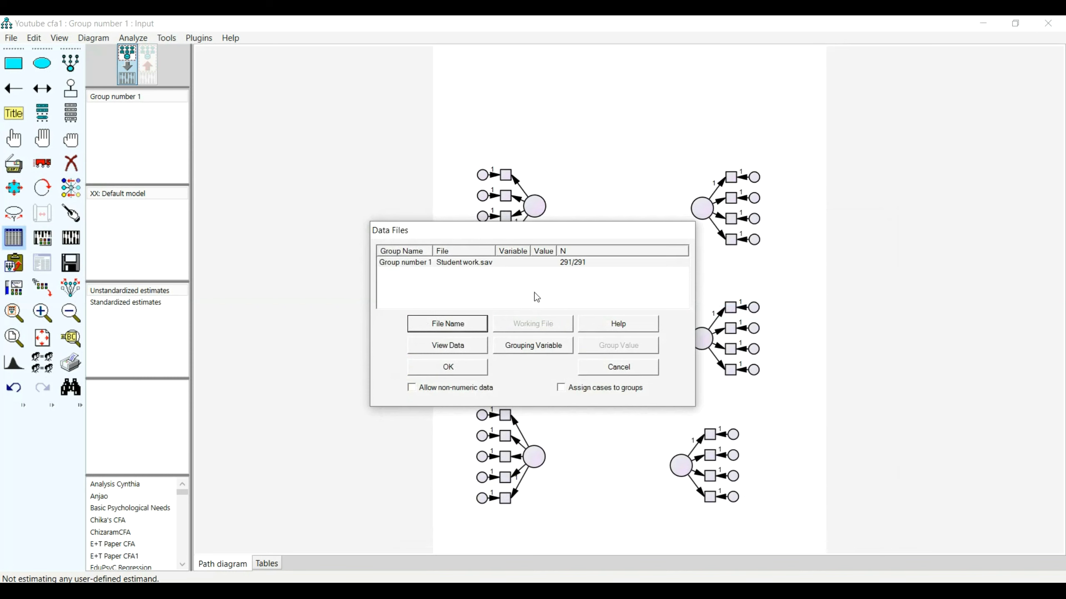
click(465, 367)
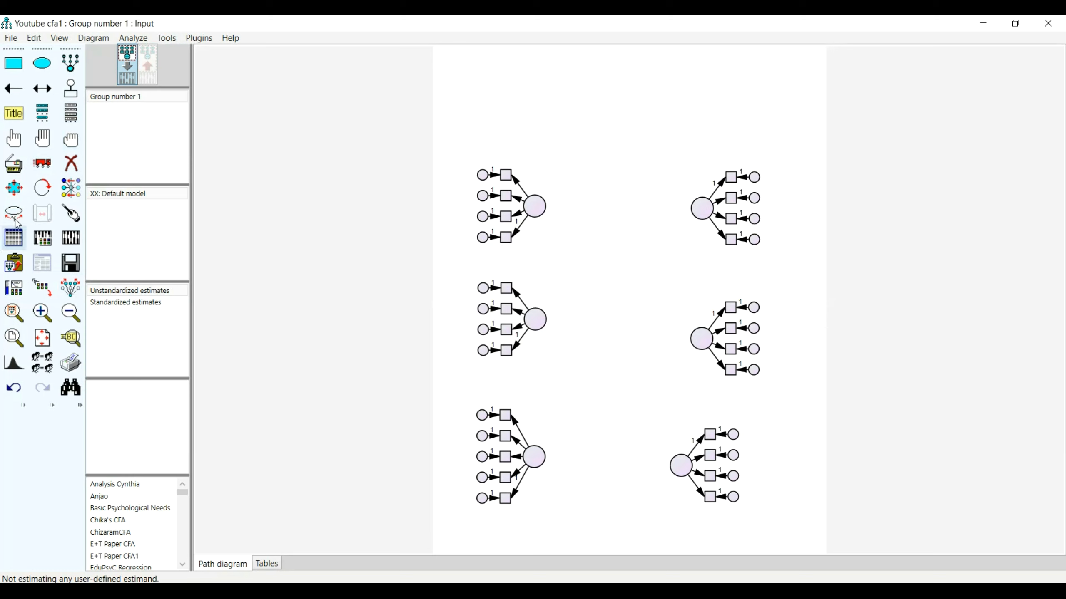
Display the list of variables in the data set beside the diagram and enlarge it to fit all variables.
click(79, 119)
drag(426, 131, 314, 119)
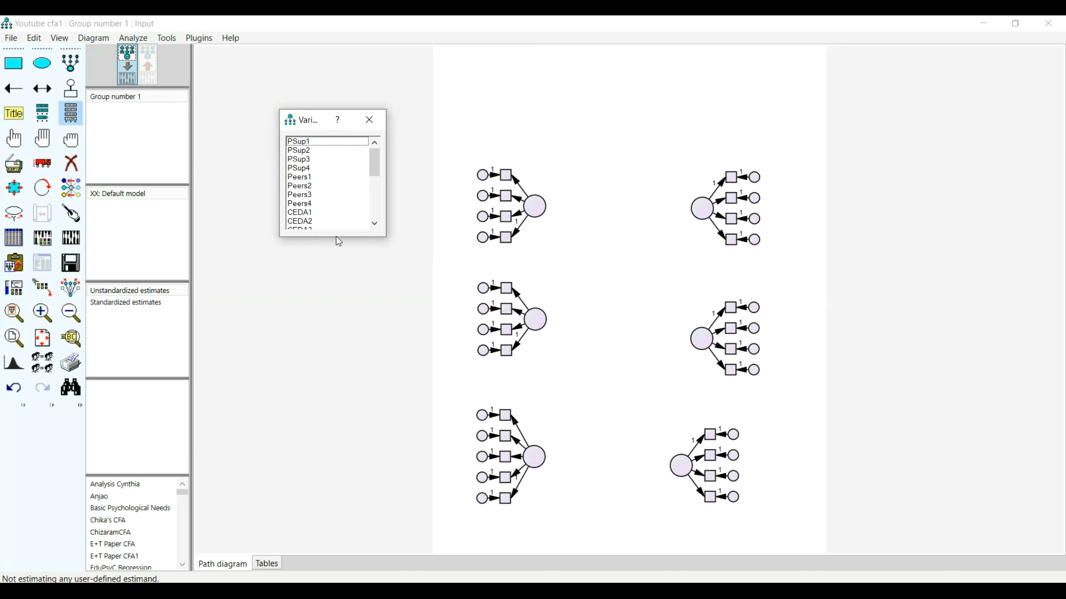
drag(342, 237, 333, 380)
click(332, 327)
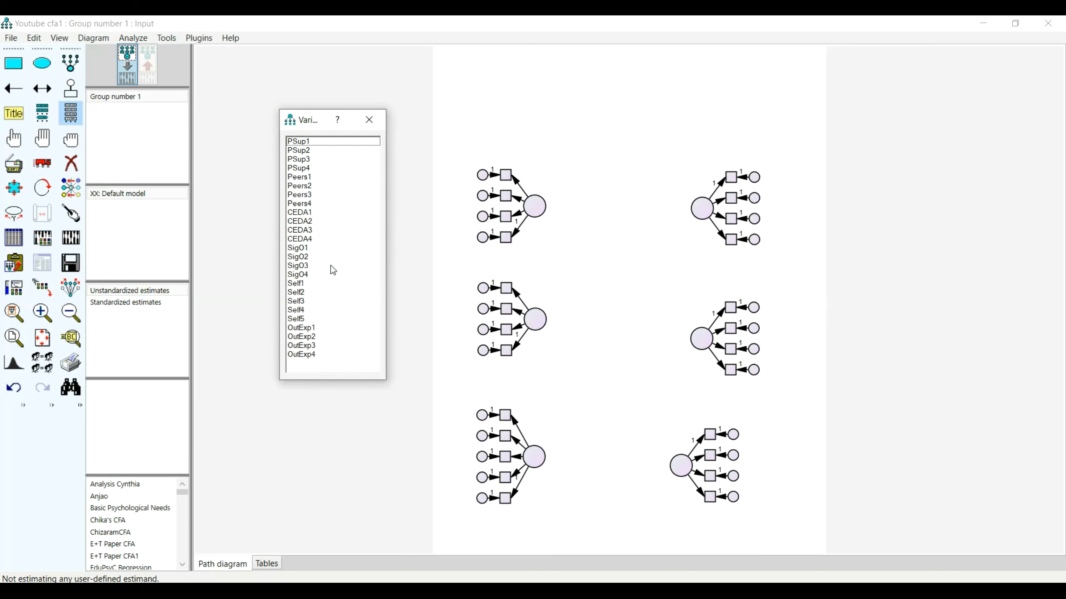
Assign PSup1, PSup2, PSup3 and PSup4 in order to the four indicators of the upper-left latent variable.
click(301, 145)
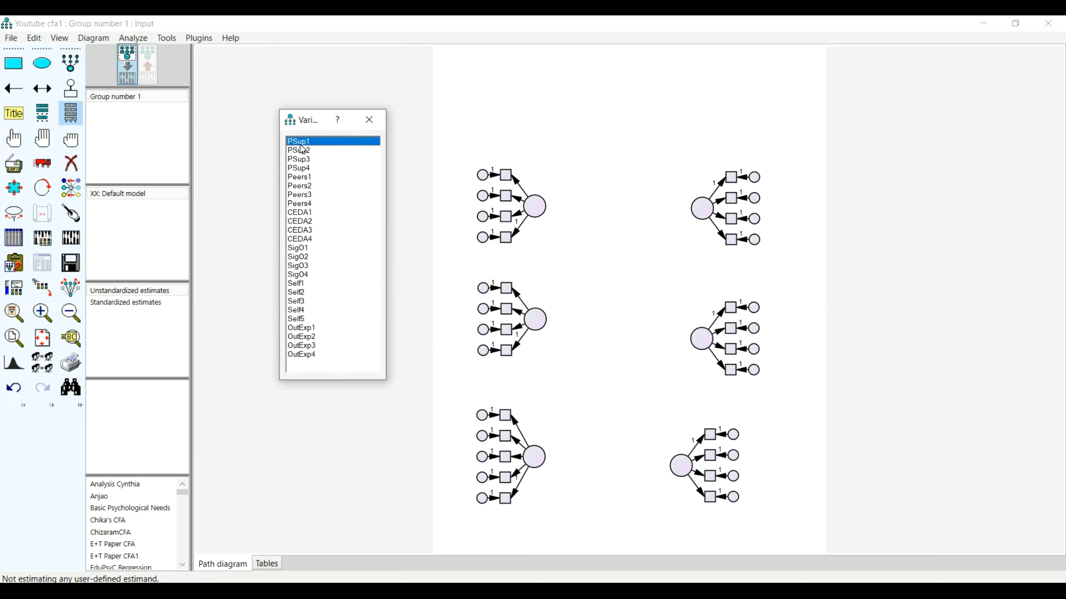
drag(301, 146, 507, 176)
drag(306, 151, 506, 196)
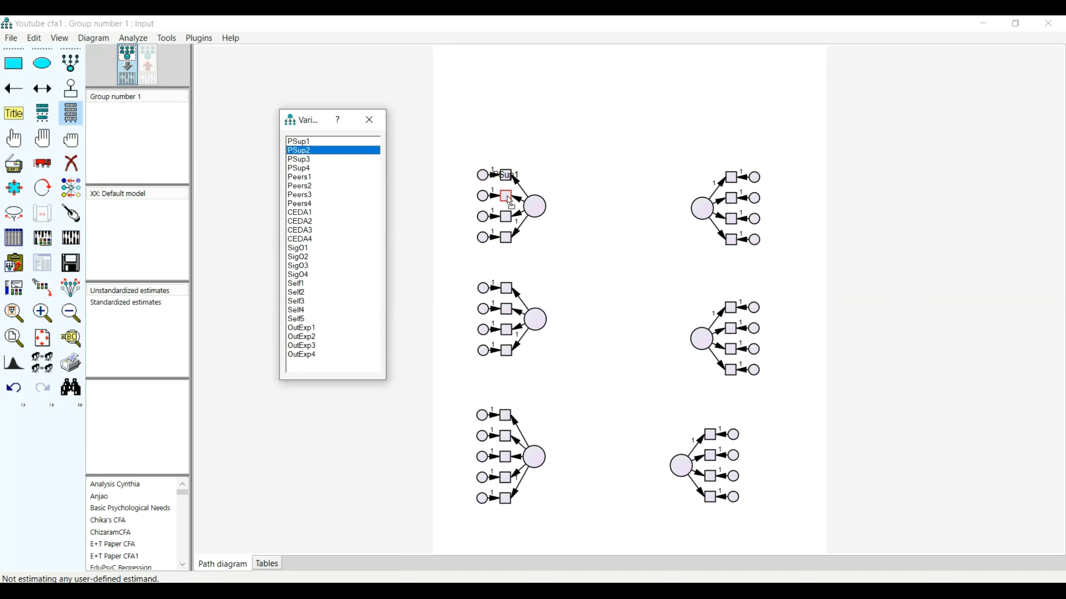
drag(508, 197, 507, 197)
drag(300, 160, 512, 222)
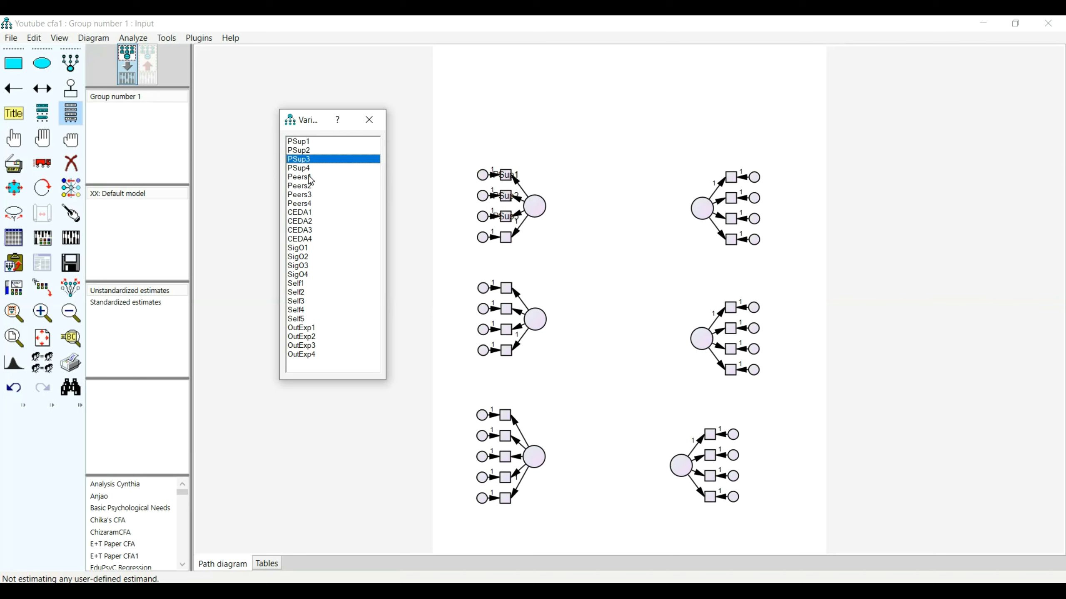
drag(303, 172, 507, 244)
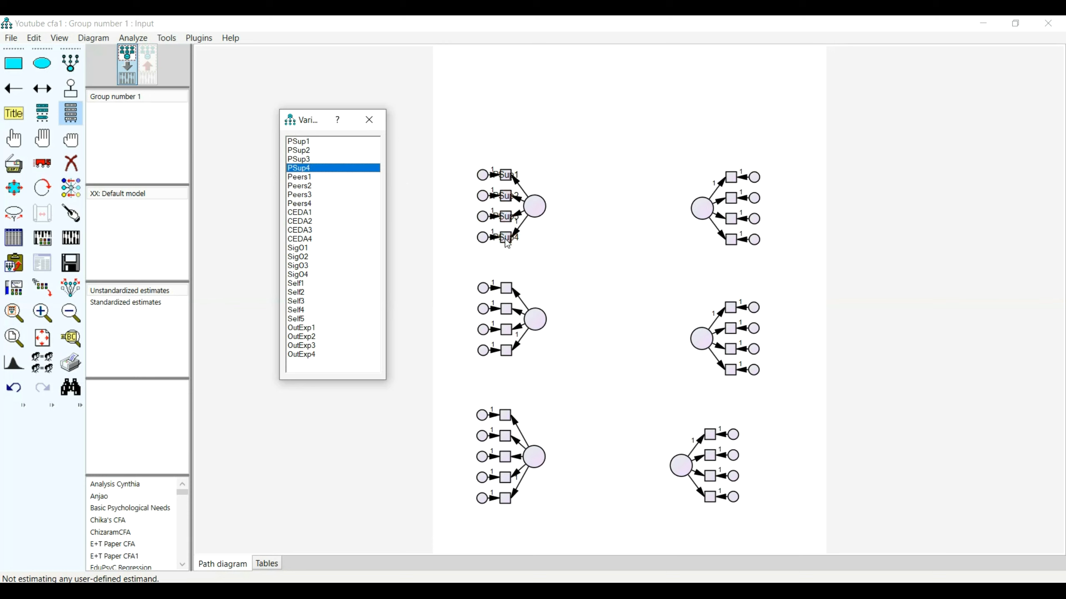
Assign Peers1, Peers2, Peers3 and Peers4 in order to the four indicators of the middle-left latent variable.
drag(304, 178, 517, 319)
drag(508, 295, 507, 294)
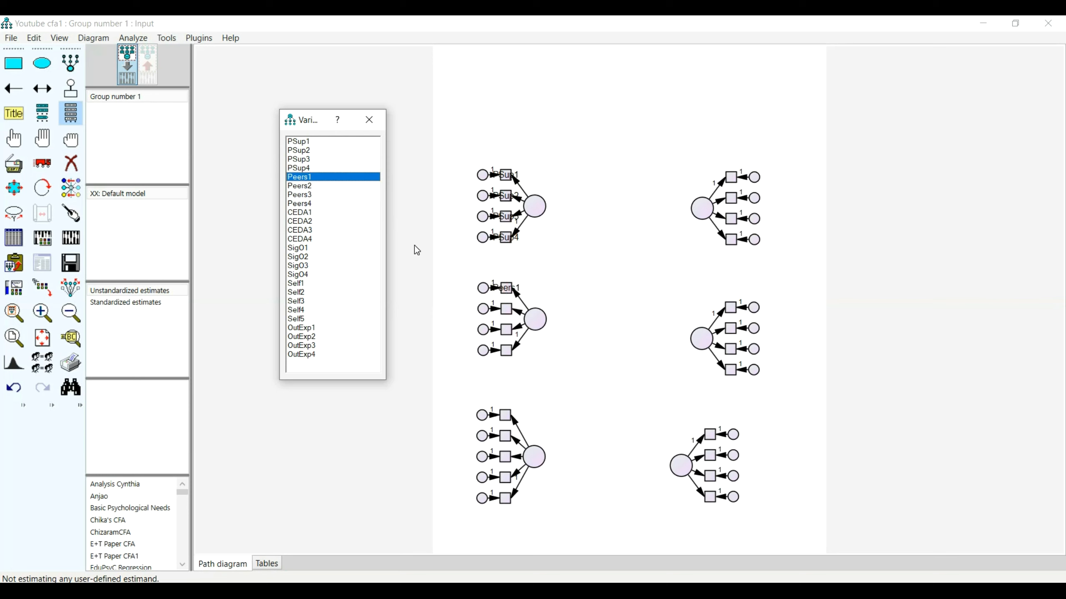
drag(300, 186, 511, 317)
drag(305, 195, 507, 351)
Assign CEDA1, CEDA2, CEDA3 and CEDA4 in order to the four indicators of the upper-right latent variable.
drag(722, 226, 731, 177)
drag(311, 222, 731, 198)
drag(304, 233, 730, 218)
drag(307, 239, 735, 246)
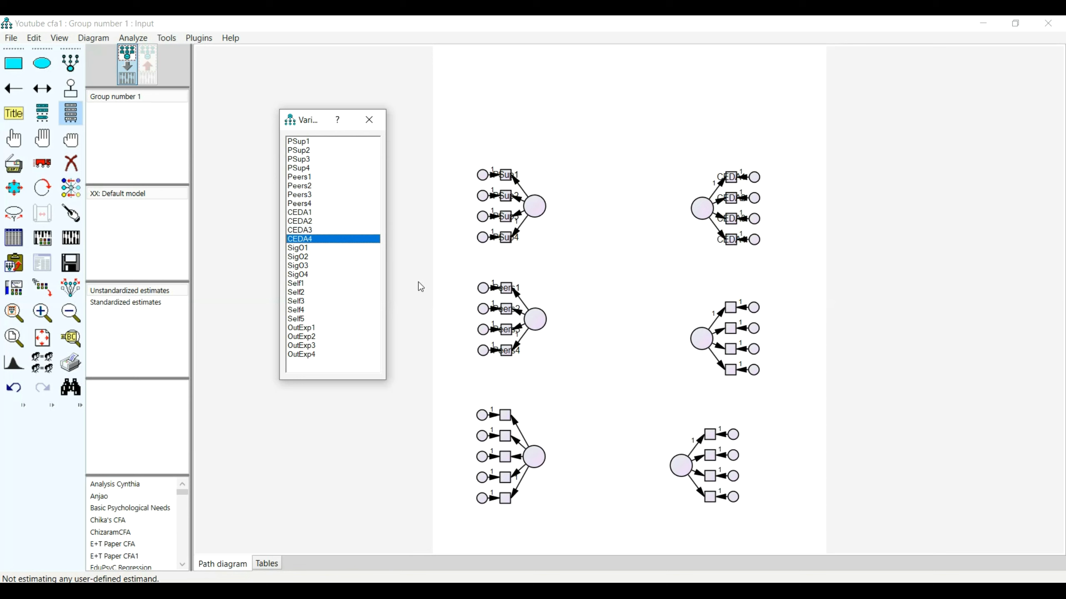
Assign SigO1, SigO2, SigO3 and SigO4 in order to the four indicators of the middle-right latent variable.
drag(302, 248, 734, 316)
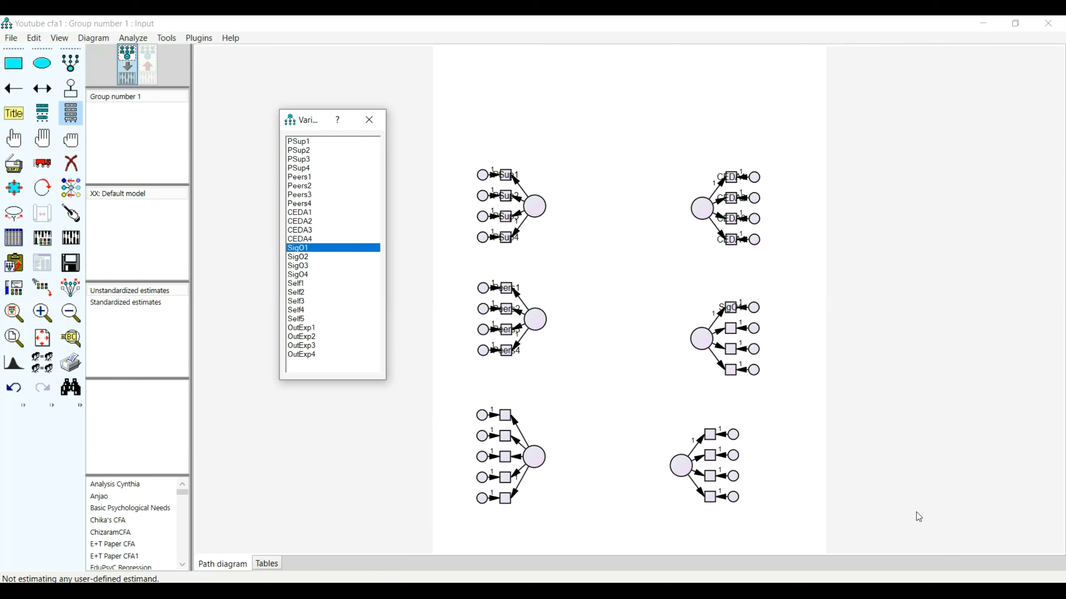
click(934, 556)
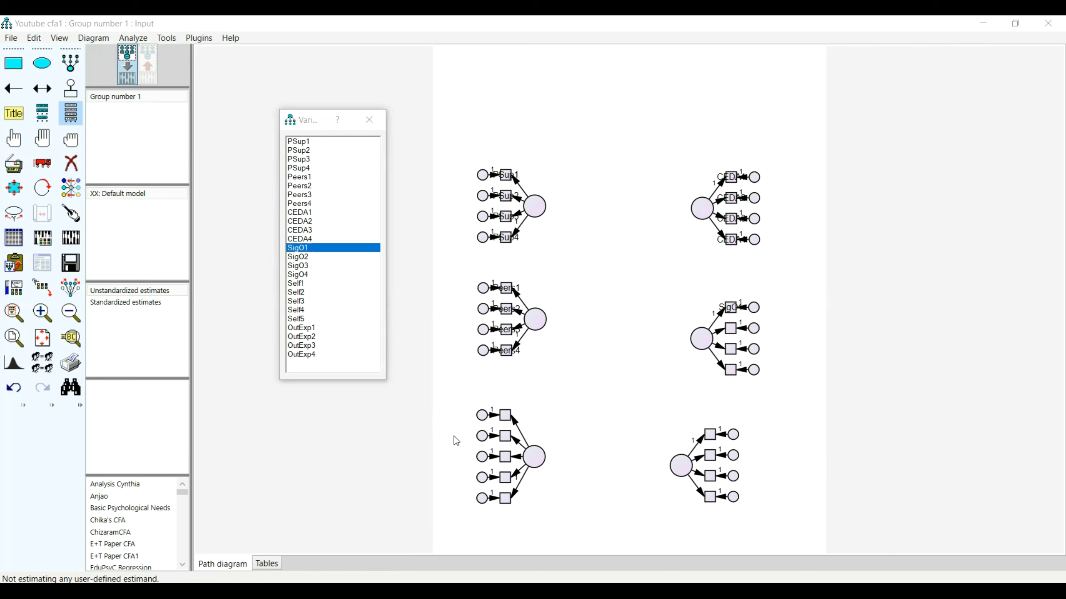
drag(301, 257, 730, 329)
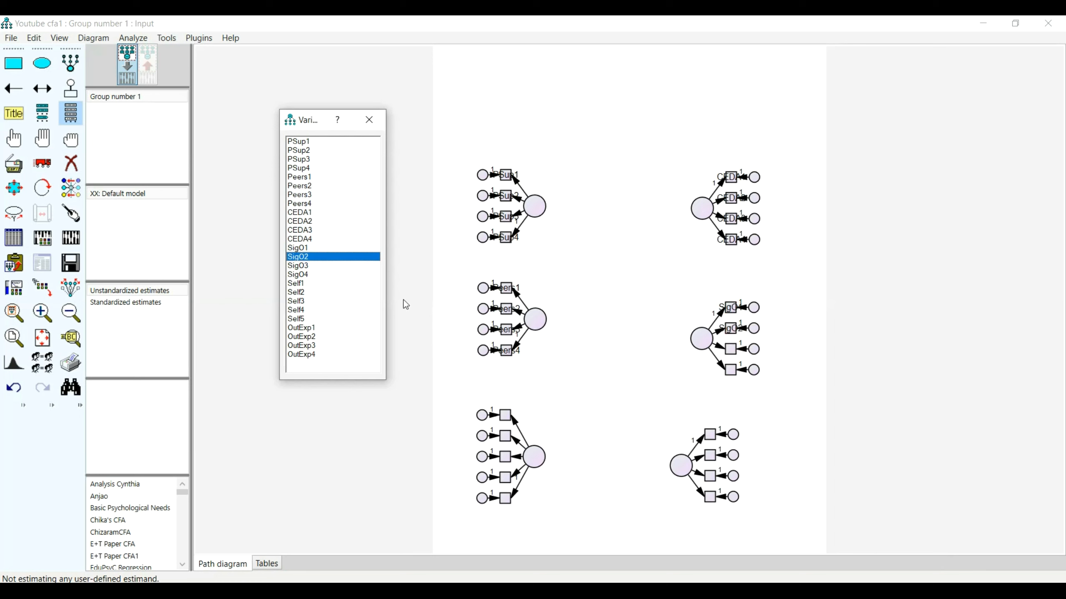
drag(318, 267, 733, 349)
drag(300, 274, 731, 369)
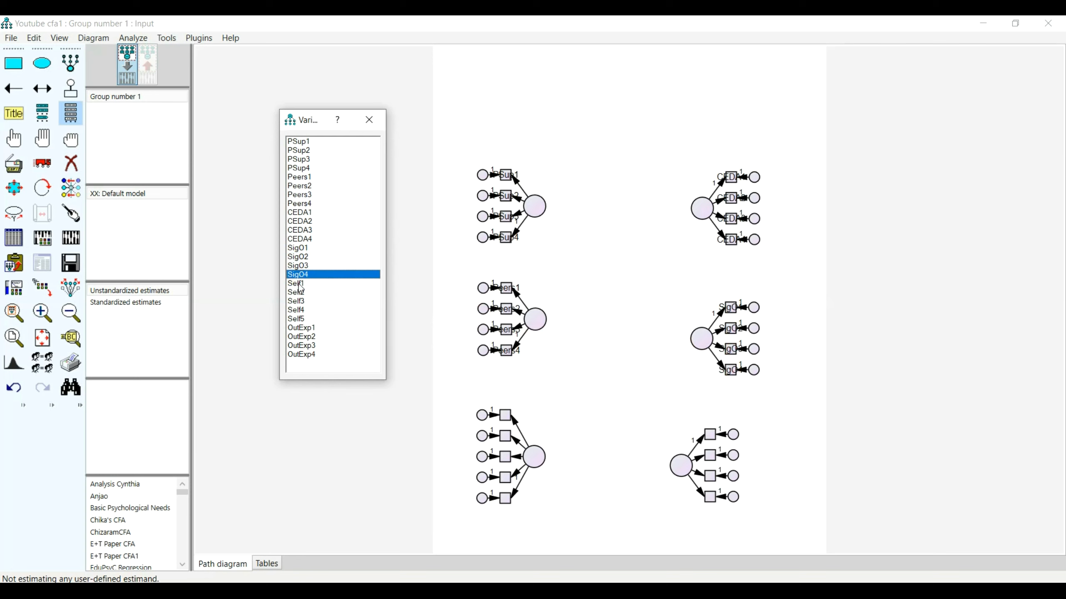
Assign Self1, Self2, Self3, Self4 and Self5 in order to the five indicators of the lower-left latent variable.
drag(299, 283, 504, 416)
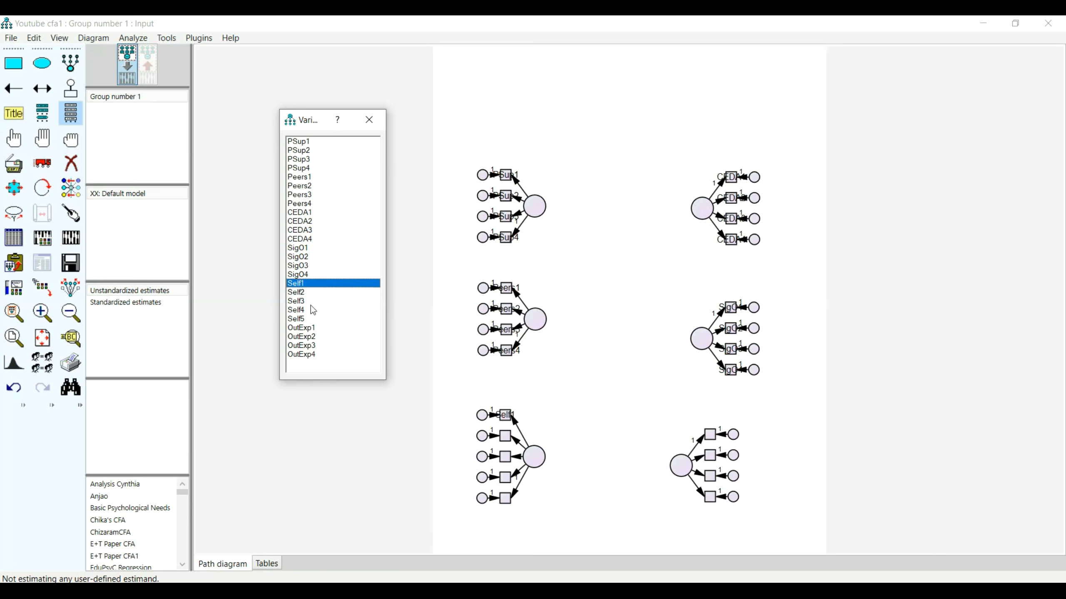
drag(302, 295, 506, 437)
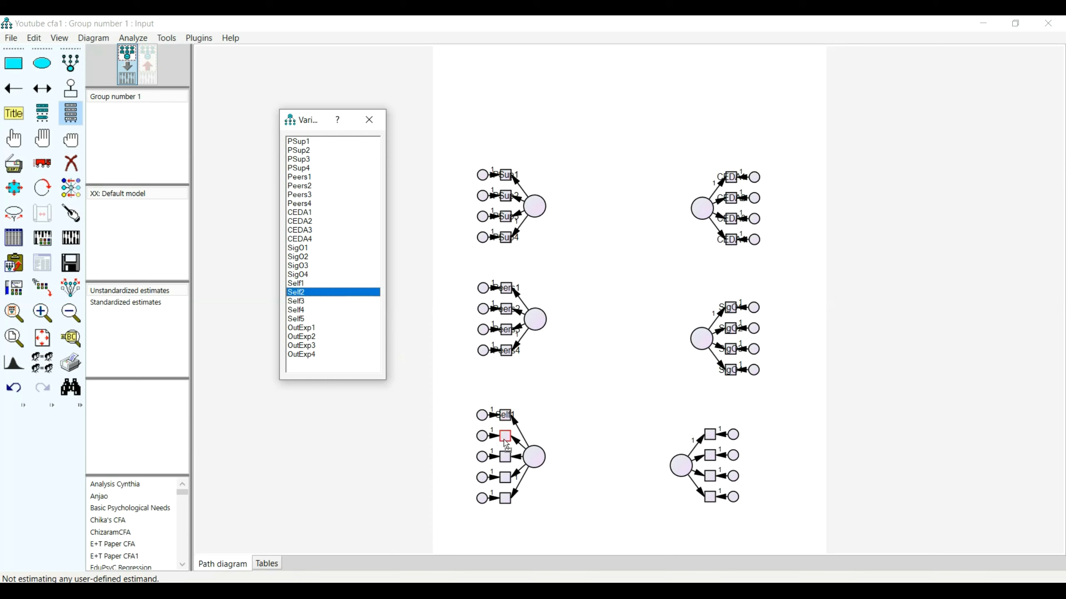
drag(304, 302, 505, 460)
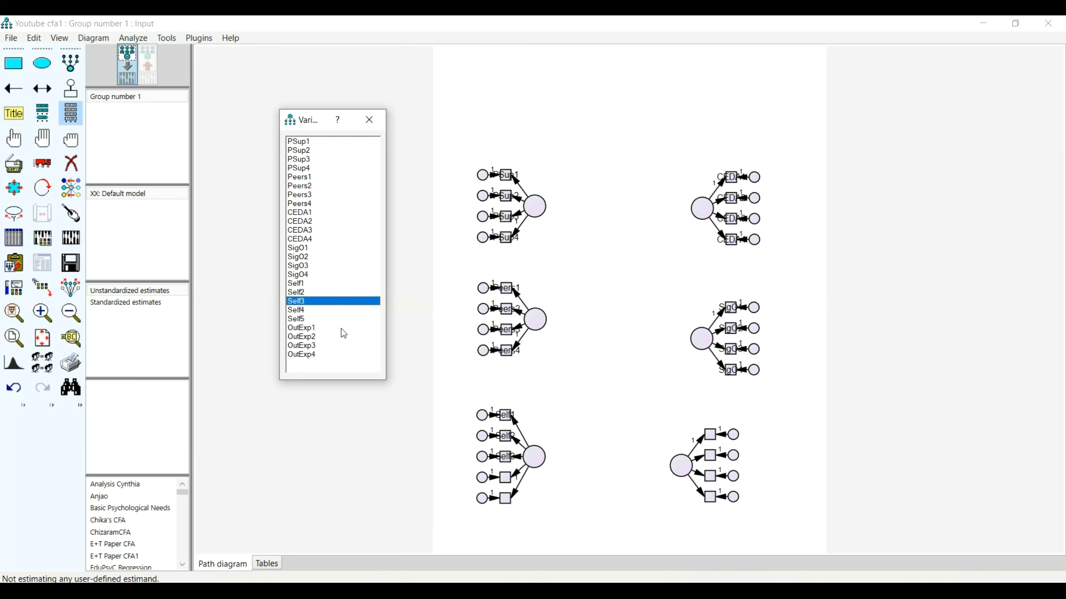
drag(299, 311, 507, 481)
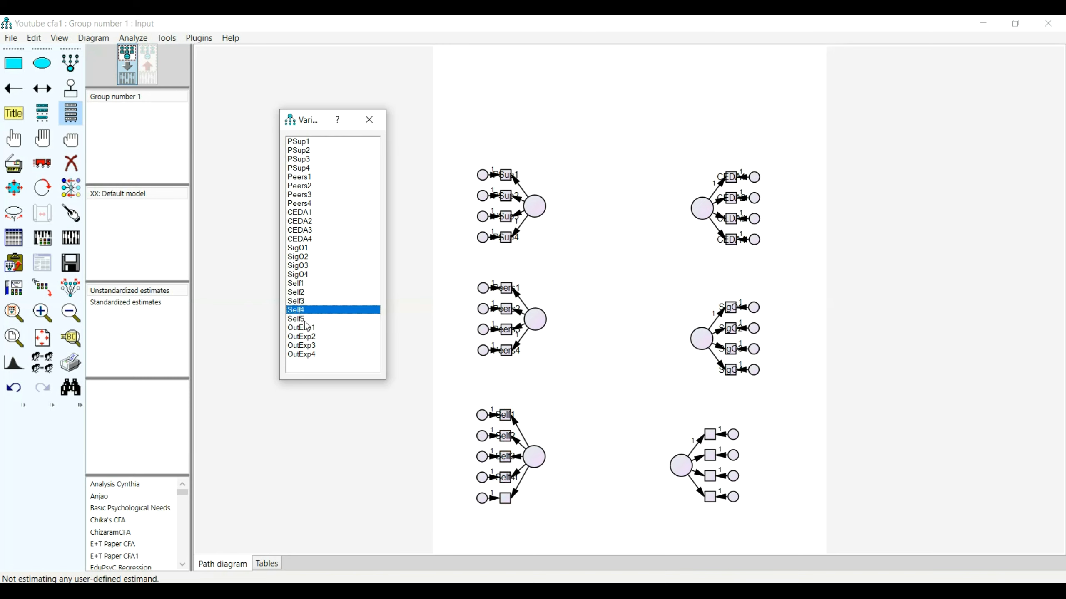
drag(303, 322, 506, 498)
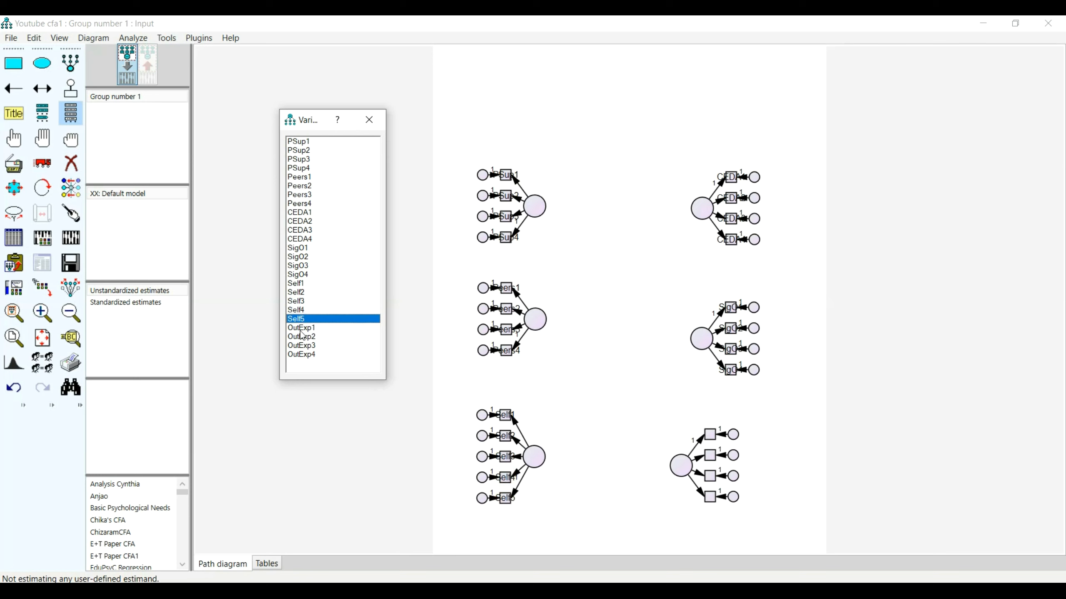
Assign OutExp1, OutExp2, OutExp3 and OutExp4 in order to the four indicators of the lower-right latent variable.
drag(308, 328, 710, 436)
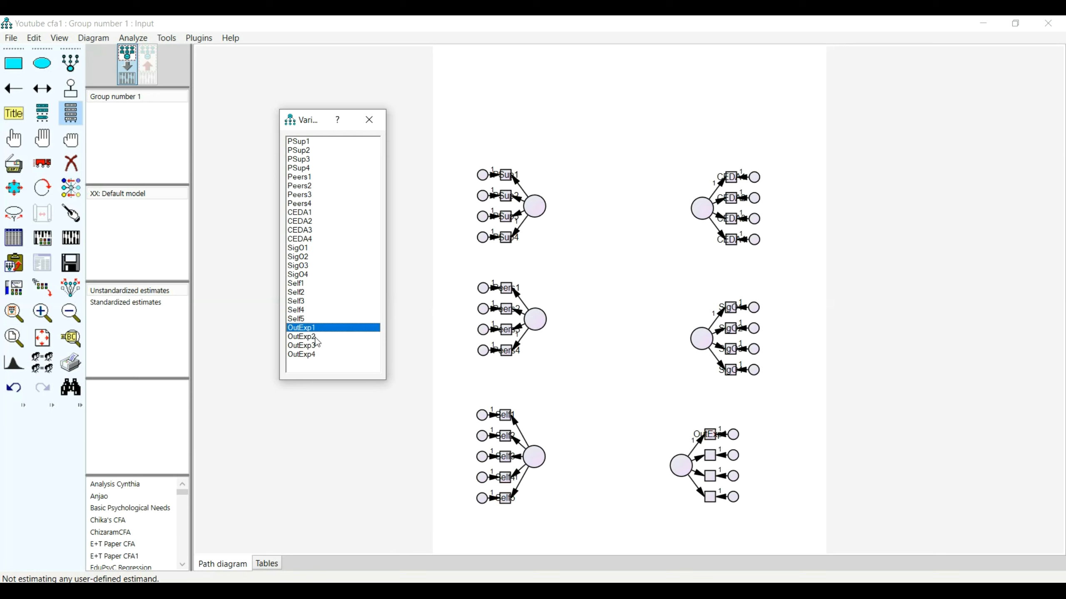
drag(316, 337, 713, 457)
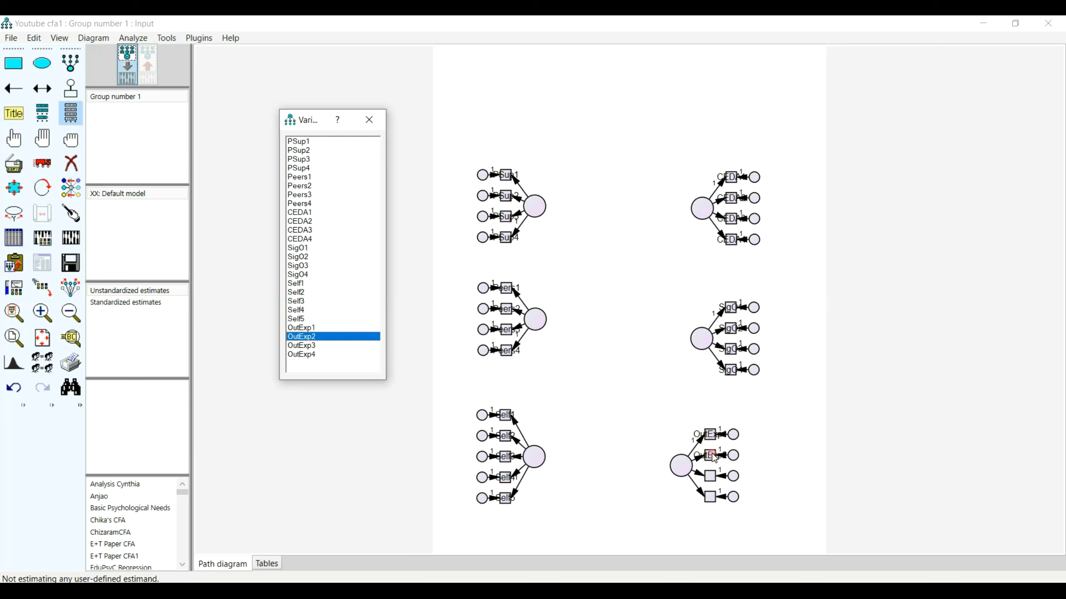
drag(311, 345, 716, 483)
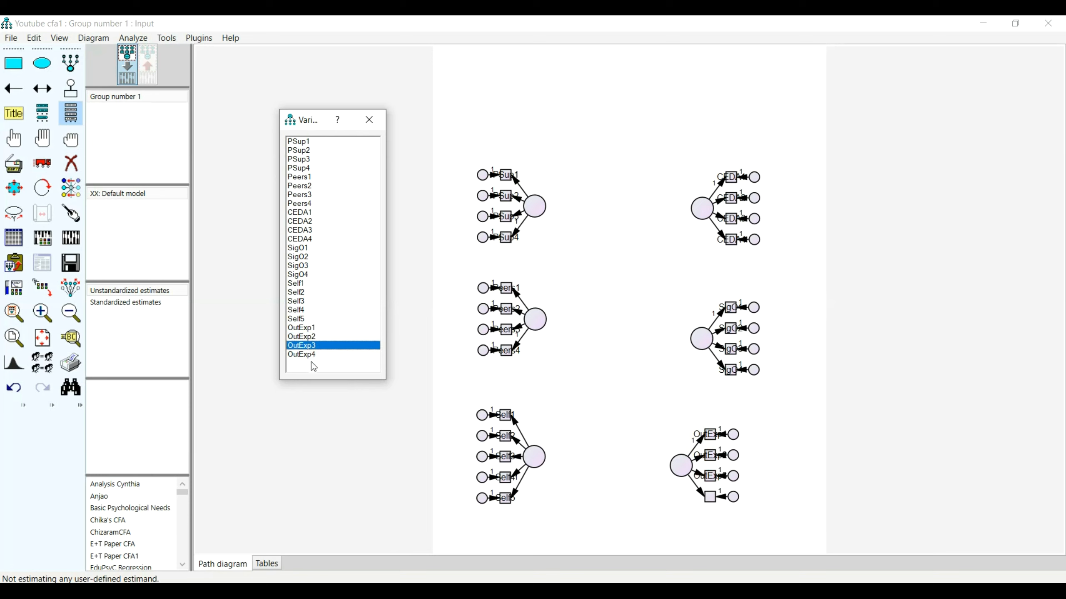
drag(310, 354, 712, 497)
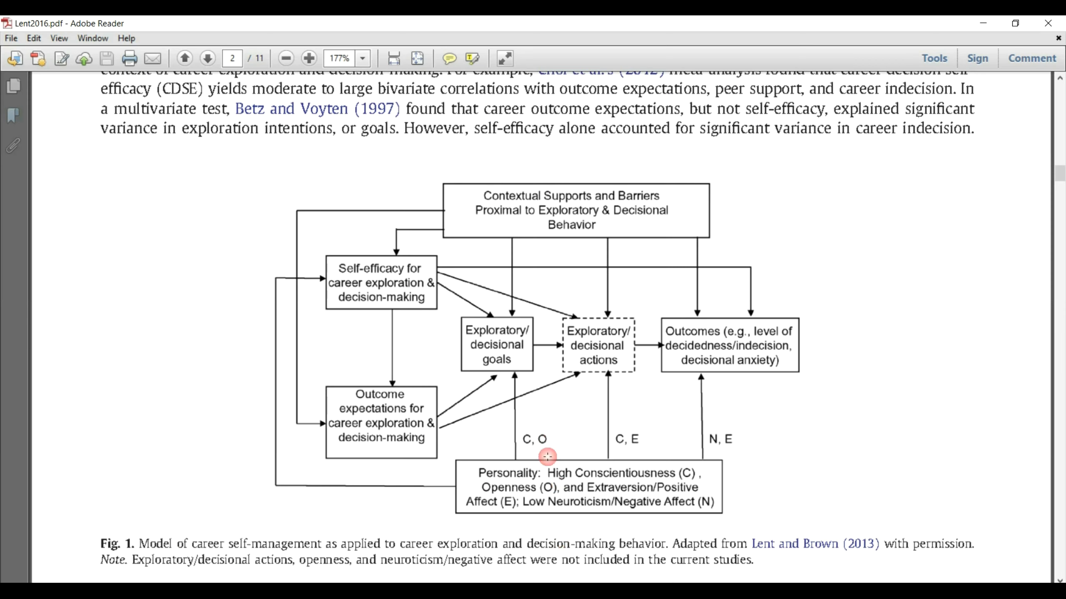
Switch to Adobe Reader to examine the career self-management model in Fig. 1 of Lent2016.pdf, and return to Amos.
click(562, 554)
click(561, 373)
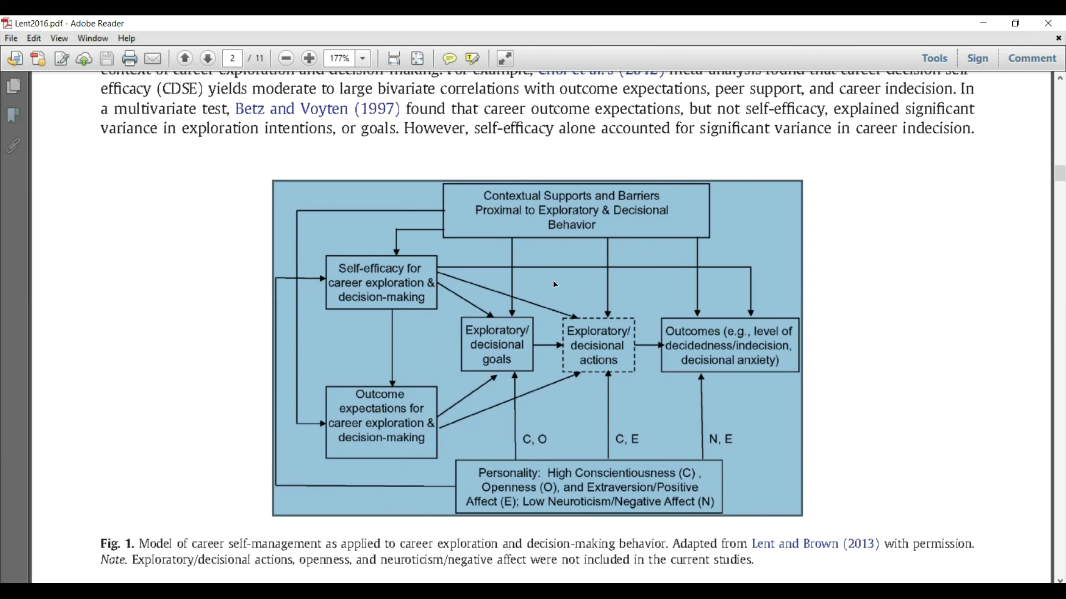
click(524, 274)
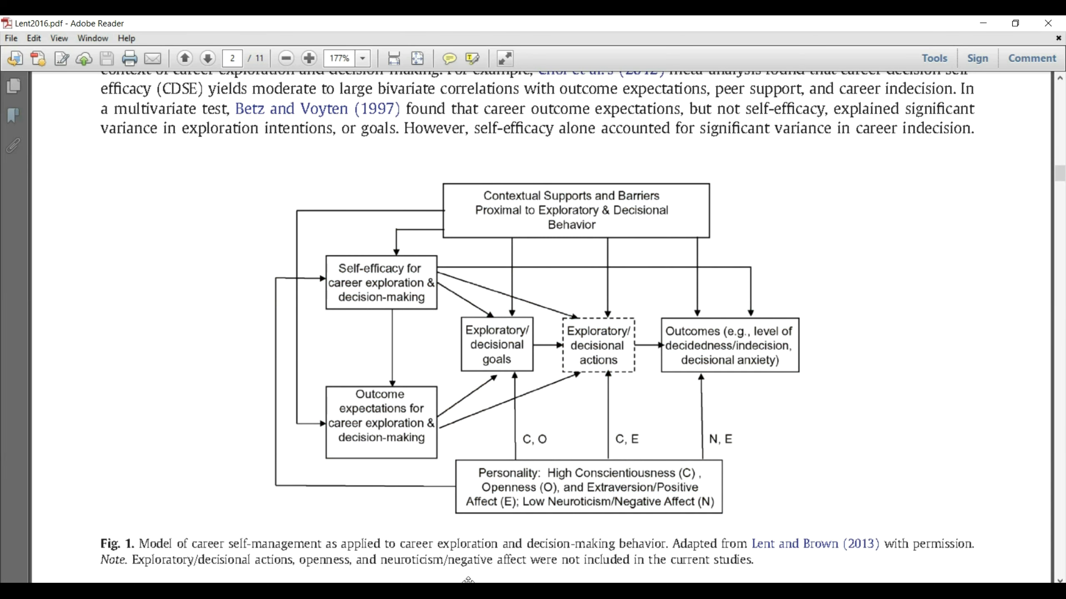
mouse_move(534, 567)
click(536, 537)
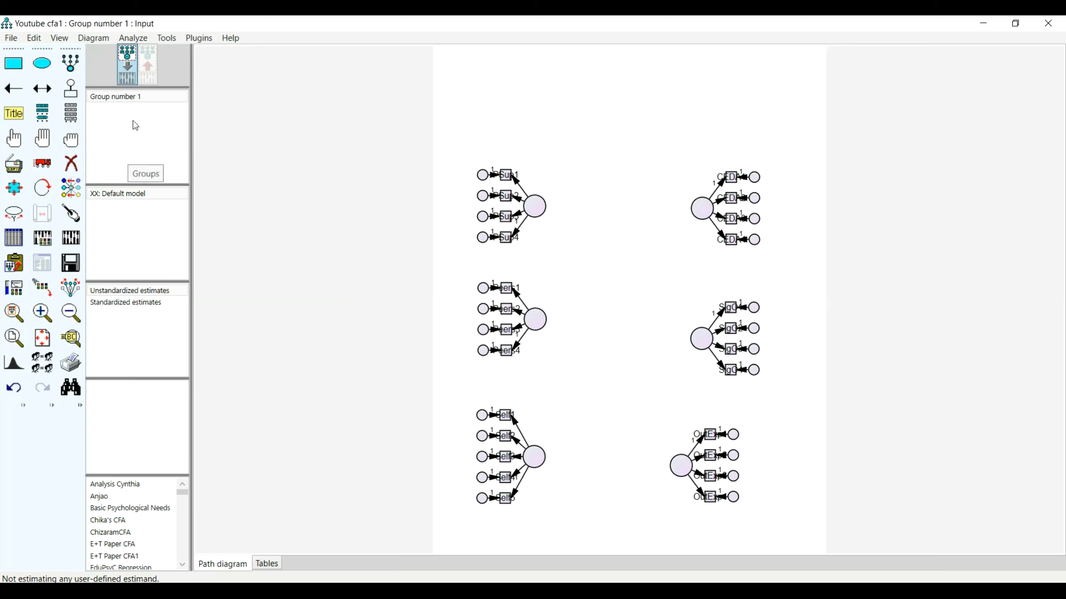
Name the upper-left latent variable Parental Support, with the two words on separate lines.
double_click(537, 210)
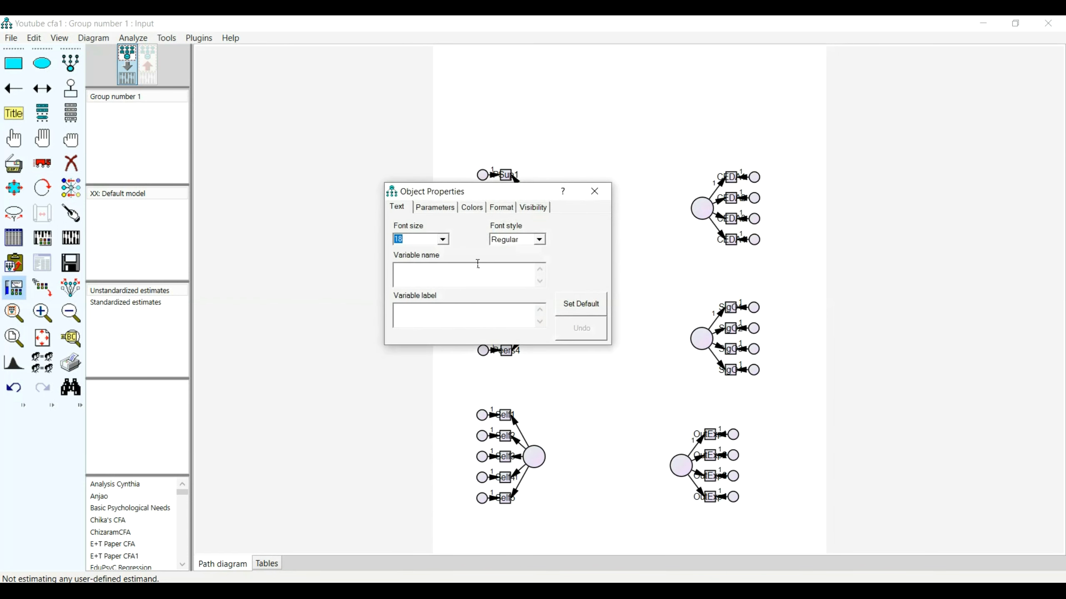
text(Parental)
key(Return)
text(Support)
Name the upper-right latent variable Decision.
click(706, 213)
text(Secidion)
key(BackSpace)
text(D)
key(BackSpace)
text(s)
Name the middle-right latent variable Significant Other, with the two words on separate lines.
click(694, 345)
click(499, 279)
text(Significant )
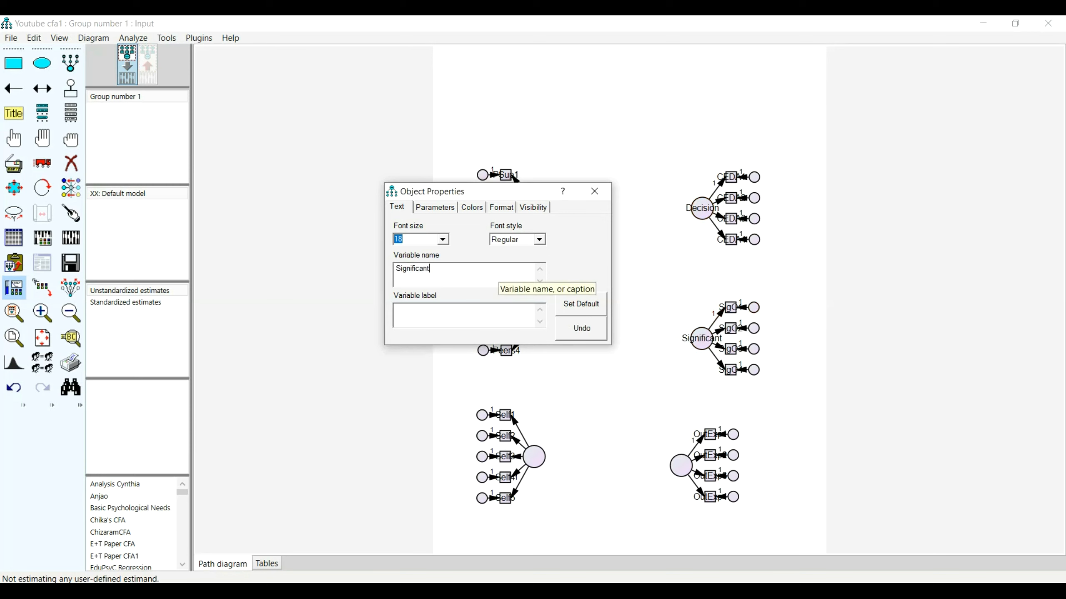
text(Other)
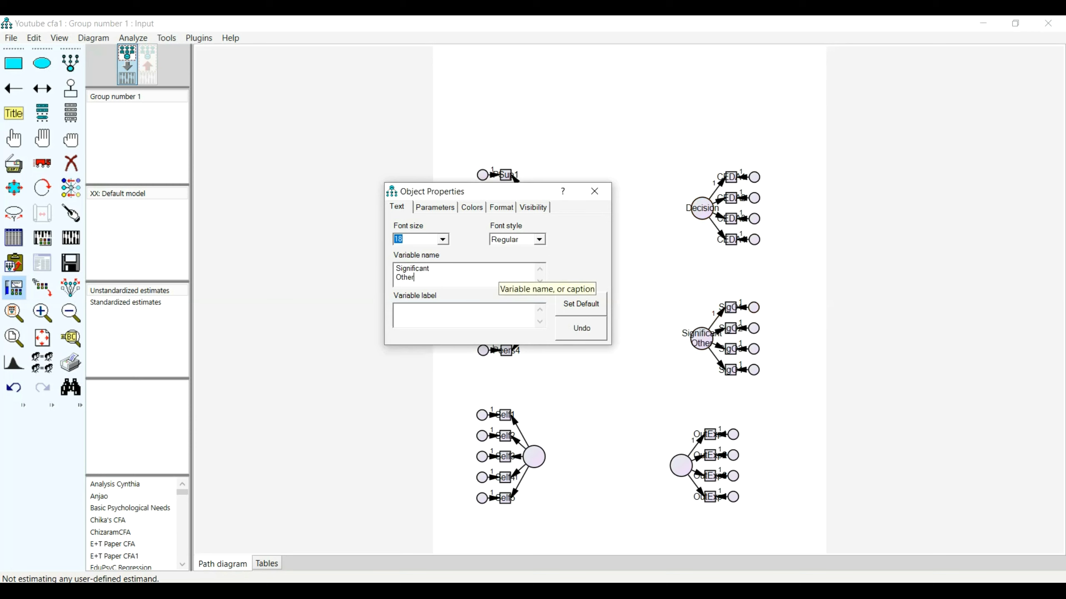
Name the lower-right latent variable Expectations and the lower-left one Efficacy, and move the properties window off the diagram.
click(681, 465)
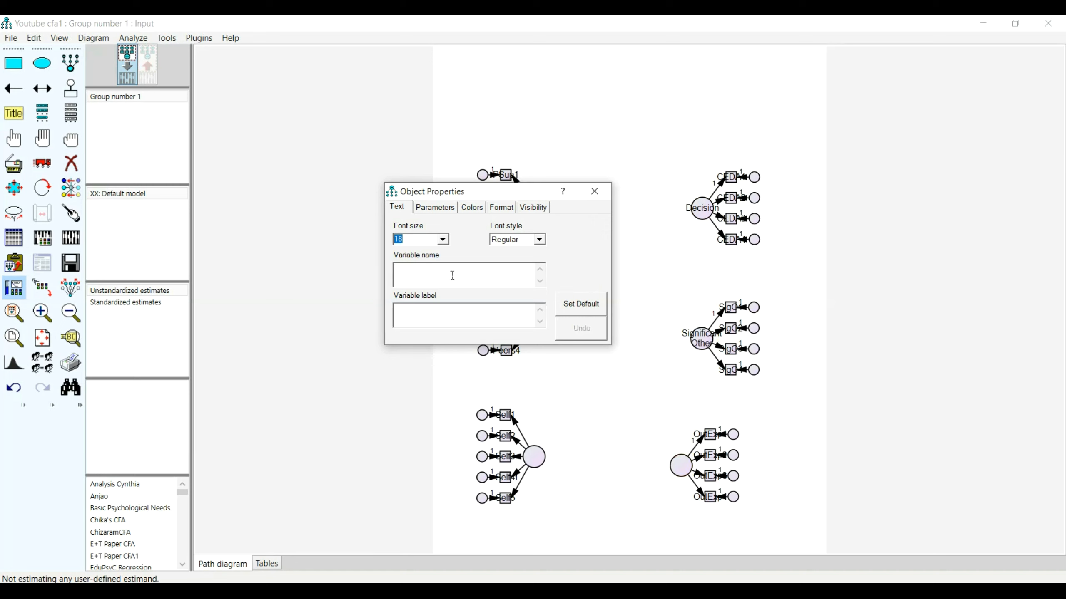
text(Expectations)
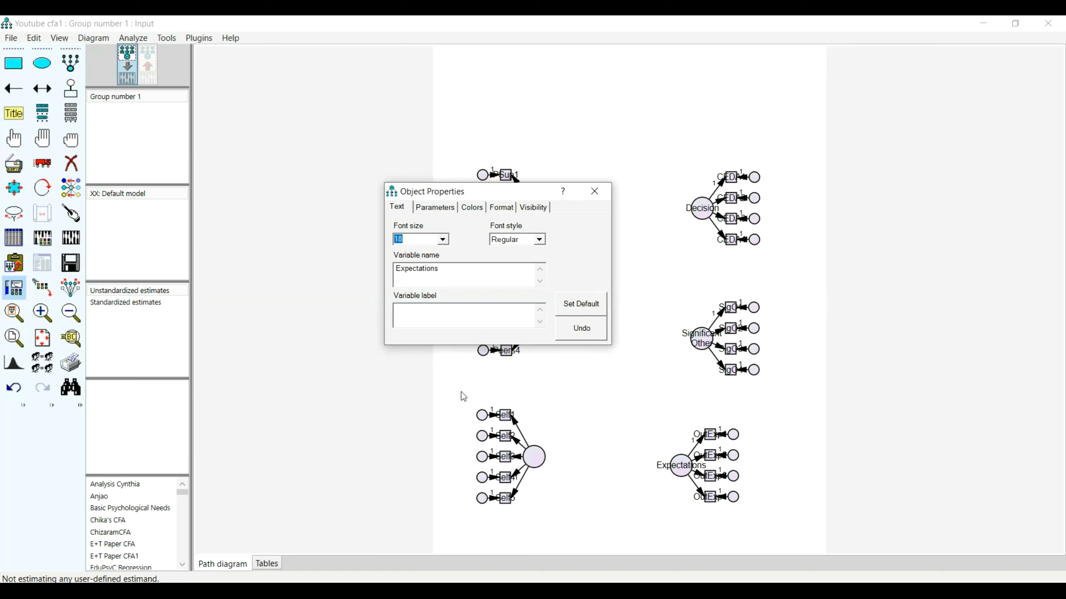
click(531, 464)
text(Efficacy)
drag(485, 188, 329, 153)
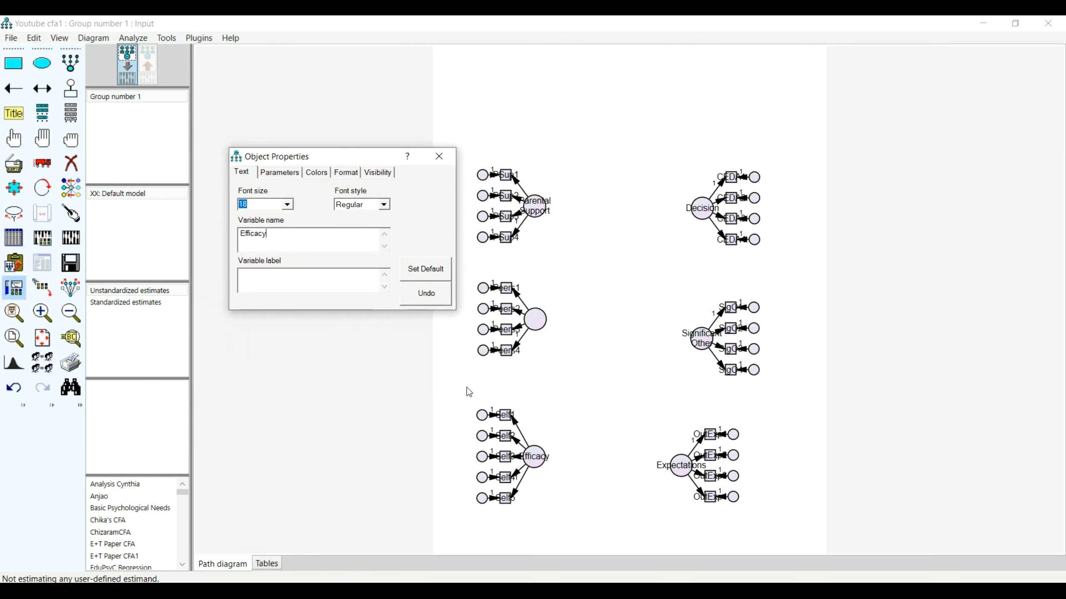
Name the middle-left latent variable Peers Influence on two lines and close its properties.
click(535, 320)
click(310, 243)
text(Peers)
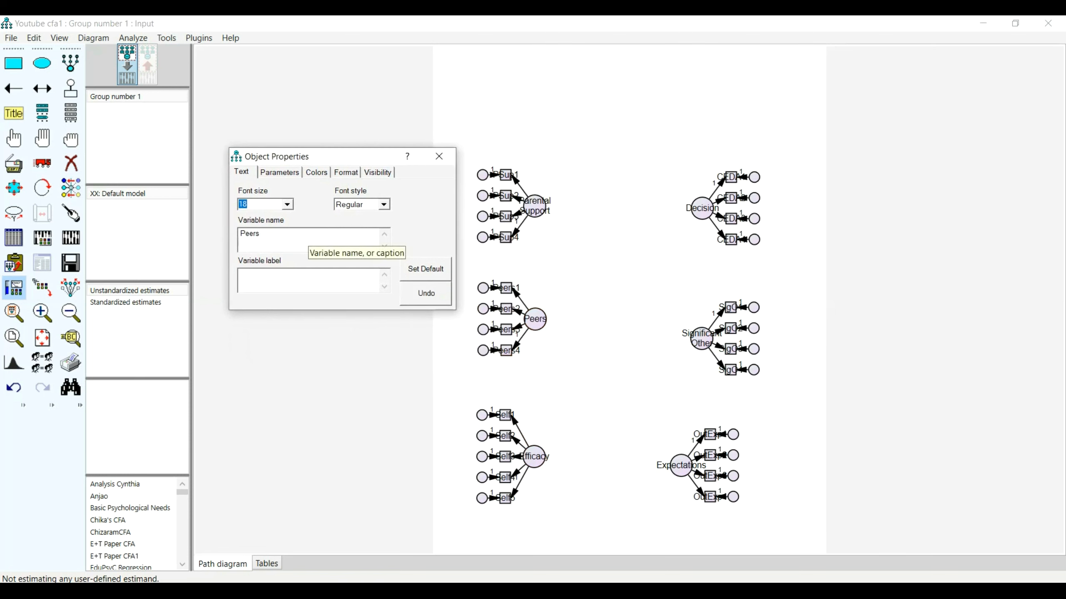
key(Return)
text(Influence)
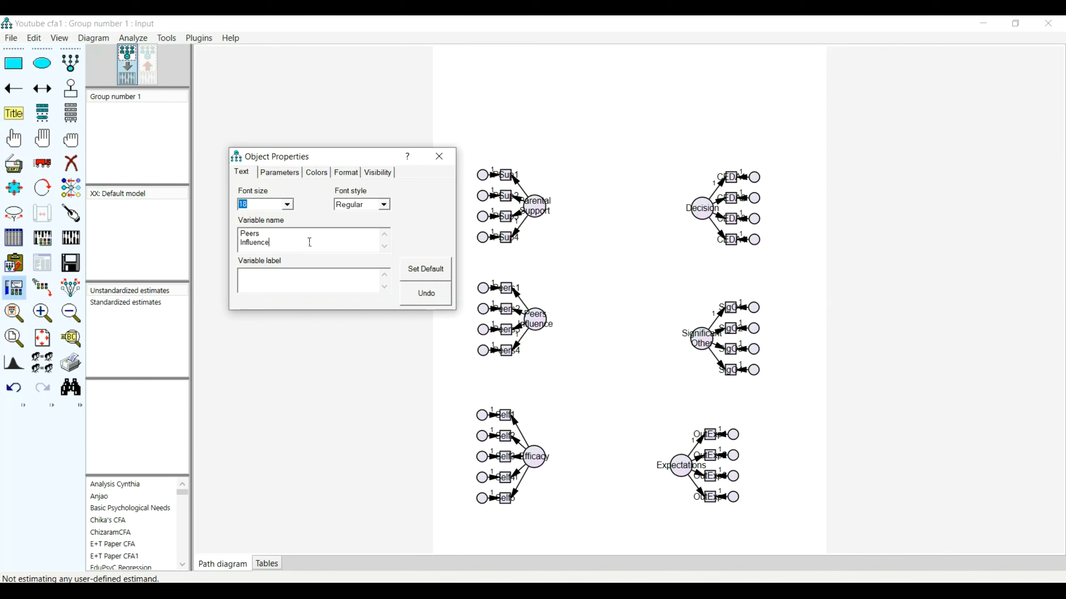
click(438, 156)
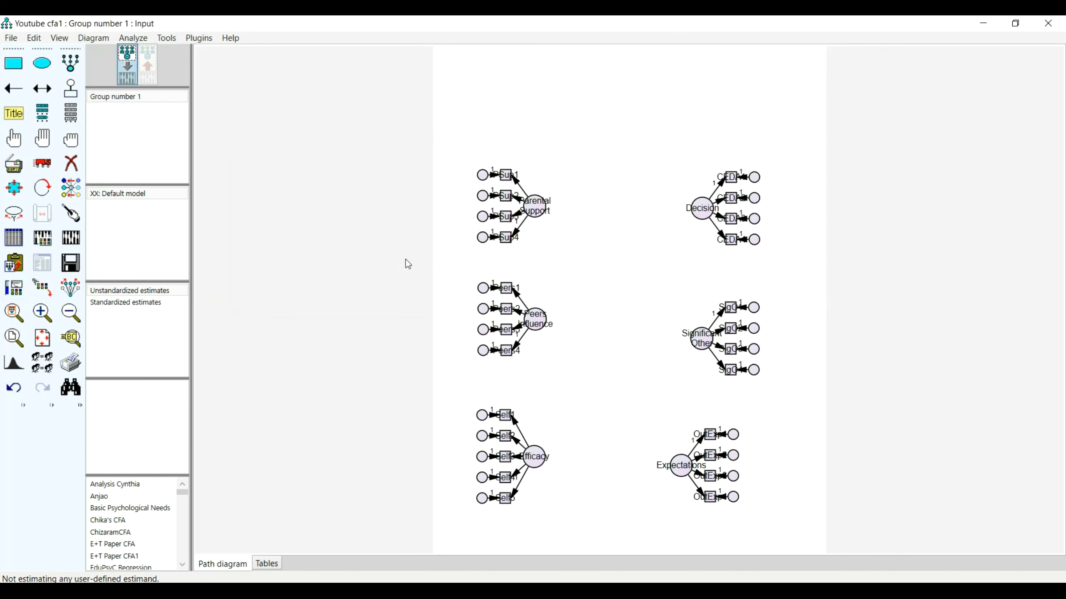
Reopen the properties of the middle-left latent variable and shorten its variable name to Influence.
double_click(532, 320)
click(264, 232)
key(BackSpace)
key(BackSpace)
key(BackSpace)
key(BackSpace)
key(BackSpace)
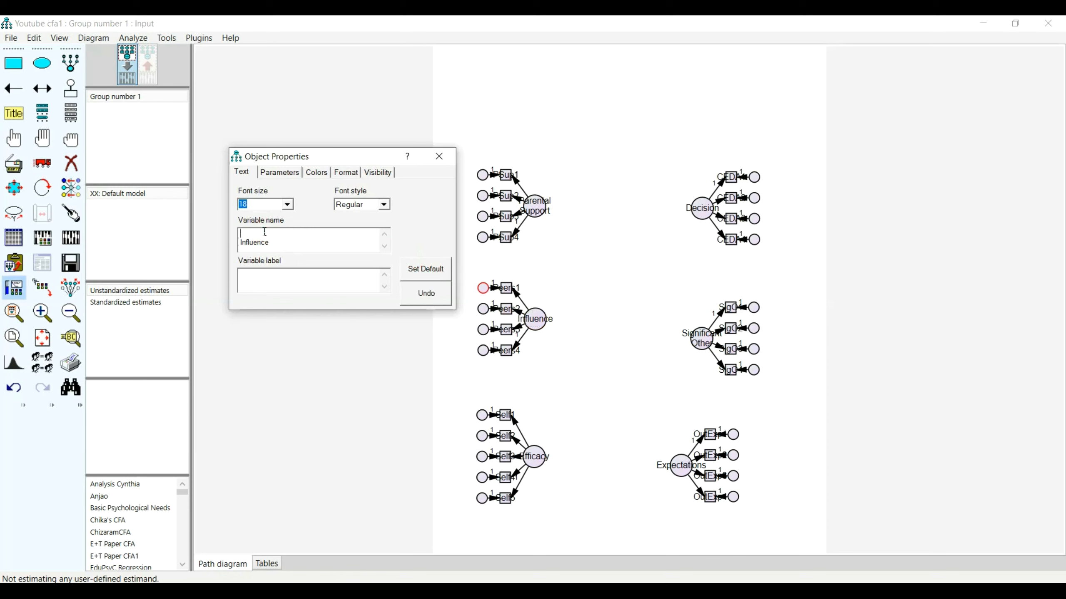
Shorten the variable name of the upper-left latent variable to Parental and that of the middle-right one to Significant.
click(543, 216)
key(BackSpace)
key(BackSpace)
key(BackSpace)
key(BackSpace)
key(BackSpace)
key(BackSpace)
key(BackSpace)
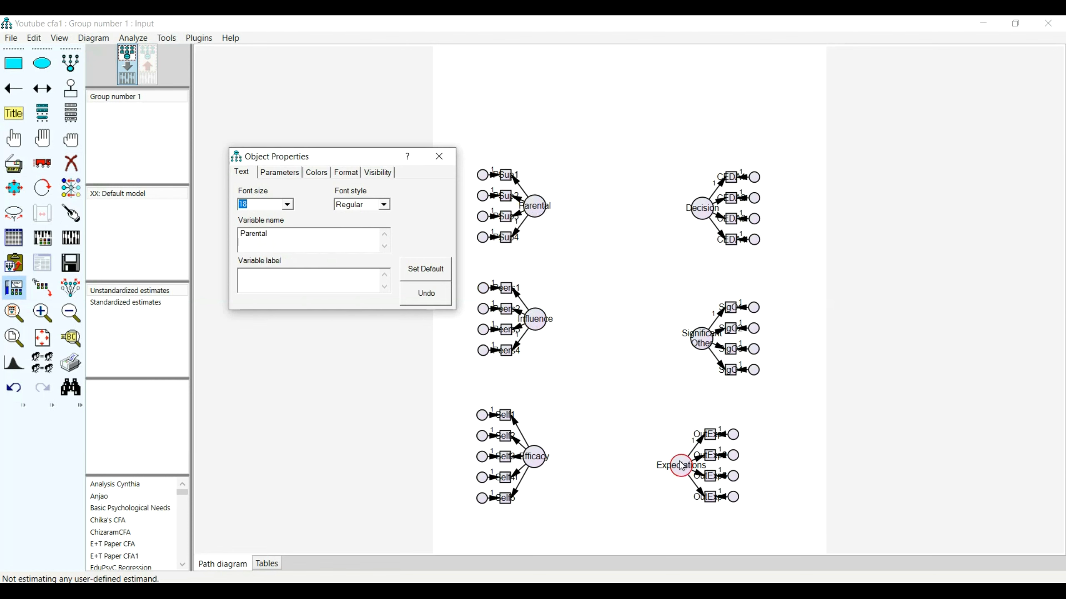
click(696, 341)
key(BackSpace)
key(BackSpace)
key(BackSpace)
key(BackSpace)
key(BackSpace)
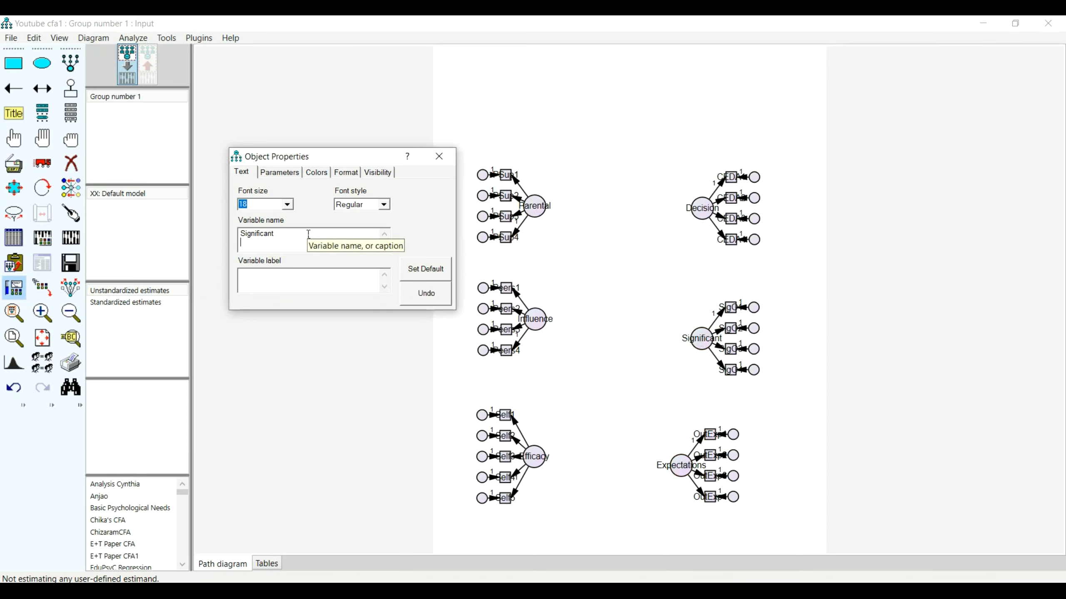
Give the Parental latent variable the two-line variable label Parental Support.
click(534, 206)
click(297, 273)
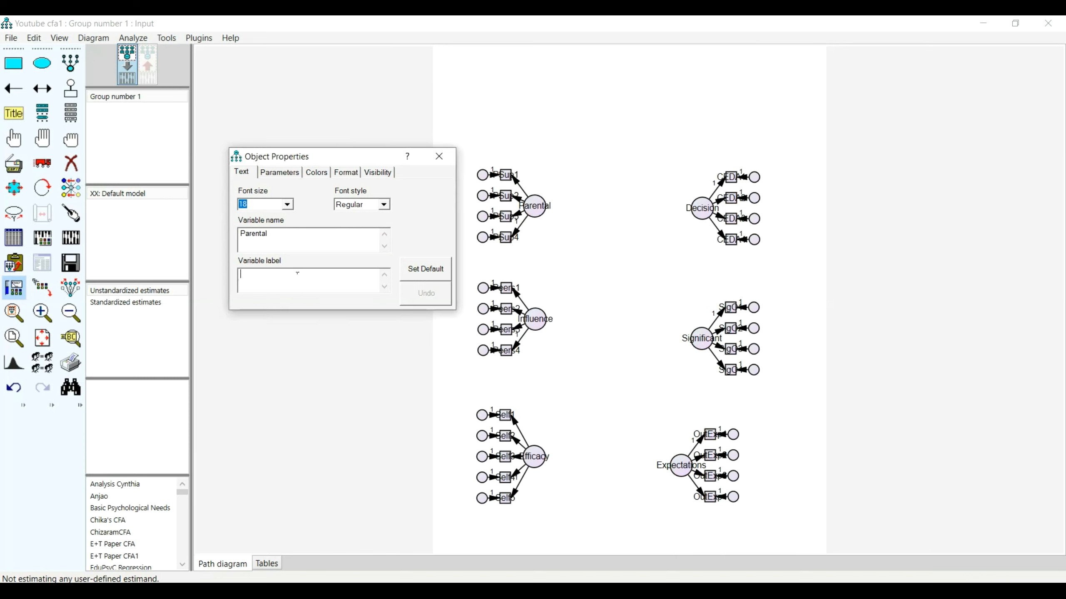
text(Parental )
text(Support)
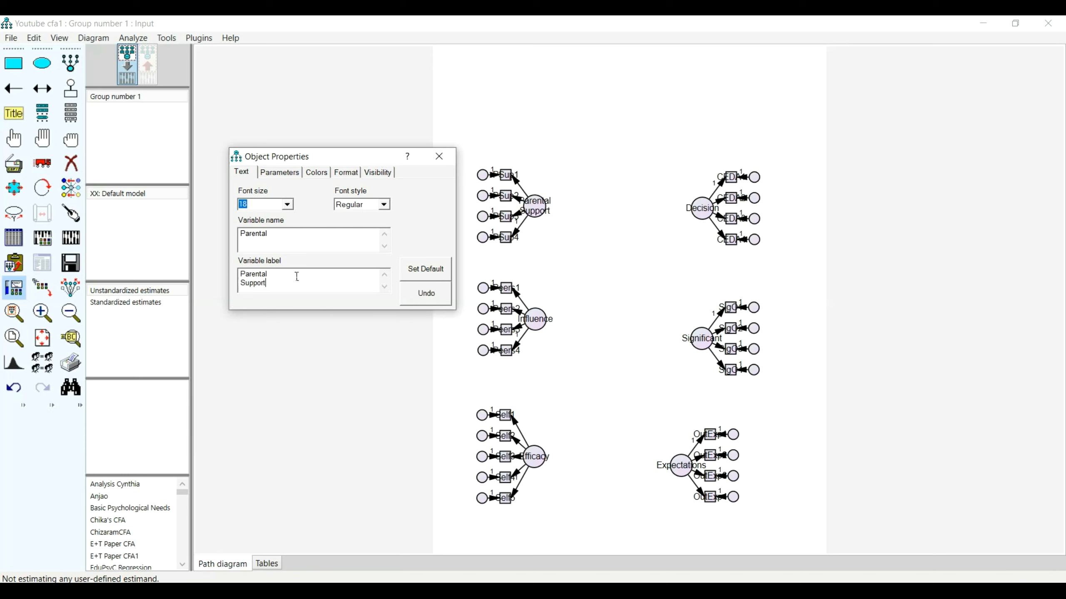
Give the Influence latent variable the two-line variable label Peers Influence.
click(532, 323)
text(Peers)
key(Return)
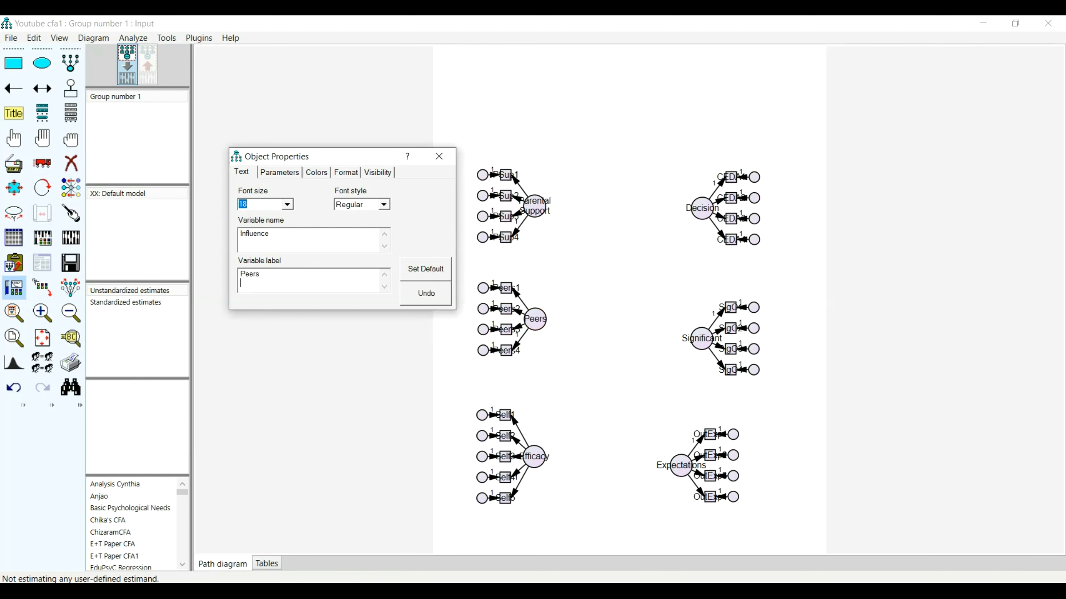
text(Influence)
Give the Significant latent variable the two-line variable label Significant Other.
click(700, 340)
text(Significant)
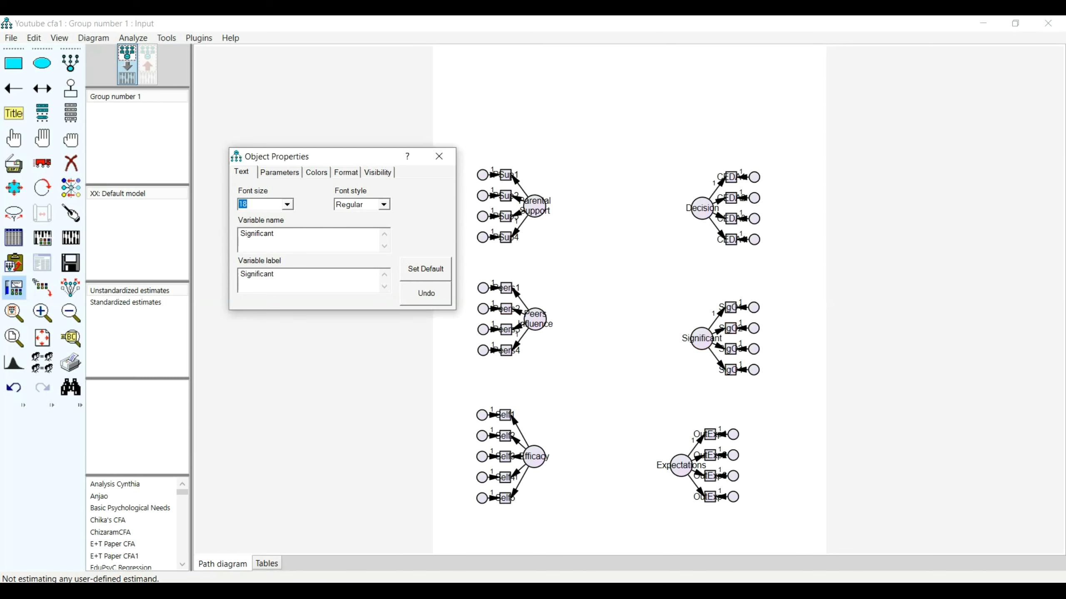
text(Other)
Give the Efficacy latent variable the single-line variable label Self-efficacy.
click(532, 456)
click(289, 280)
text(Self-)
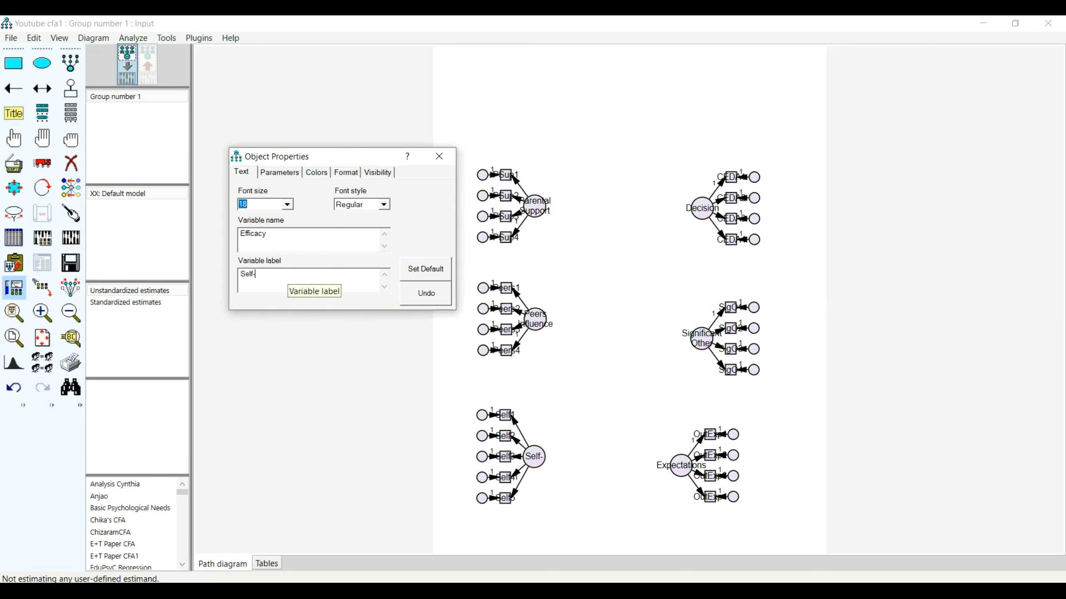
text(efficacy)
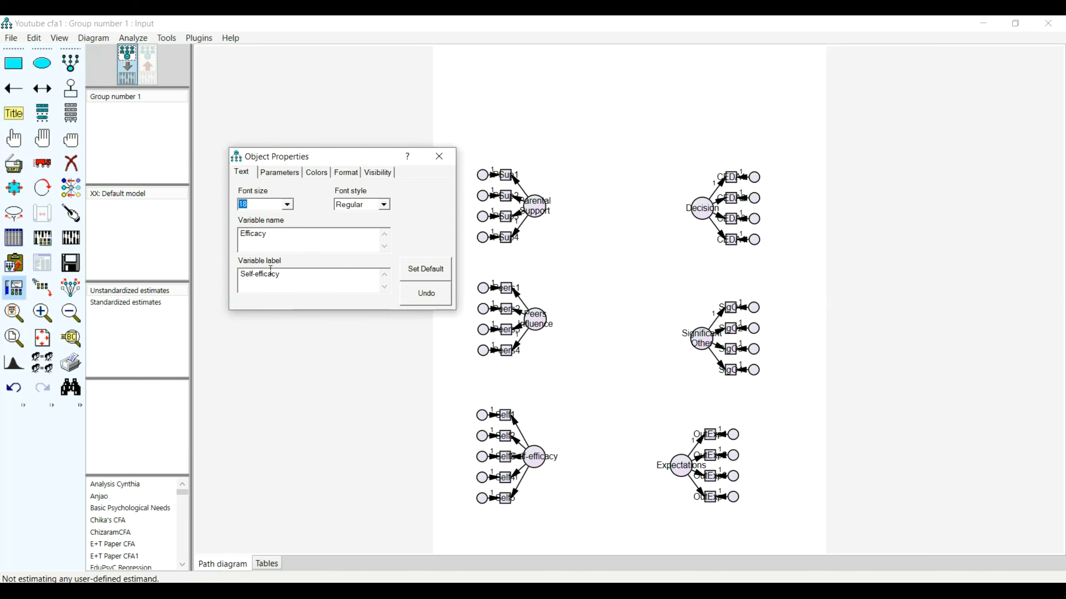
key(BackSpace)
key(Return)
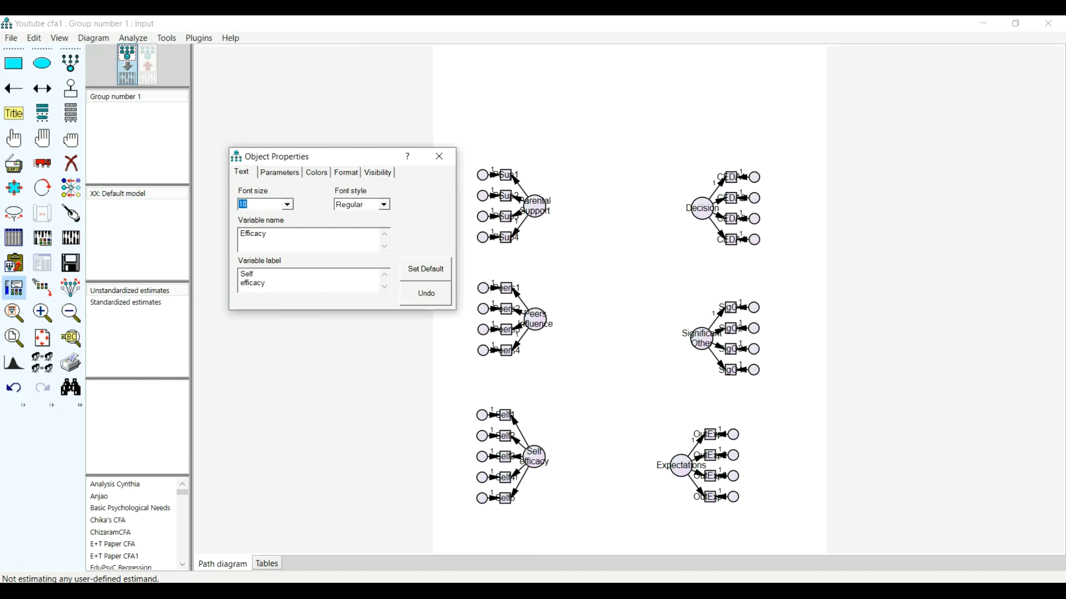
key(BackSpace)
text(-efficacy)
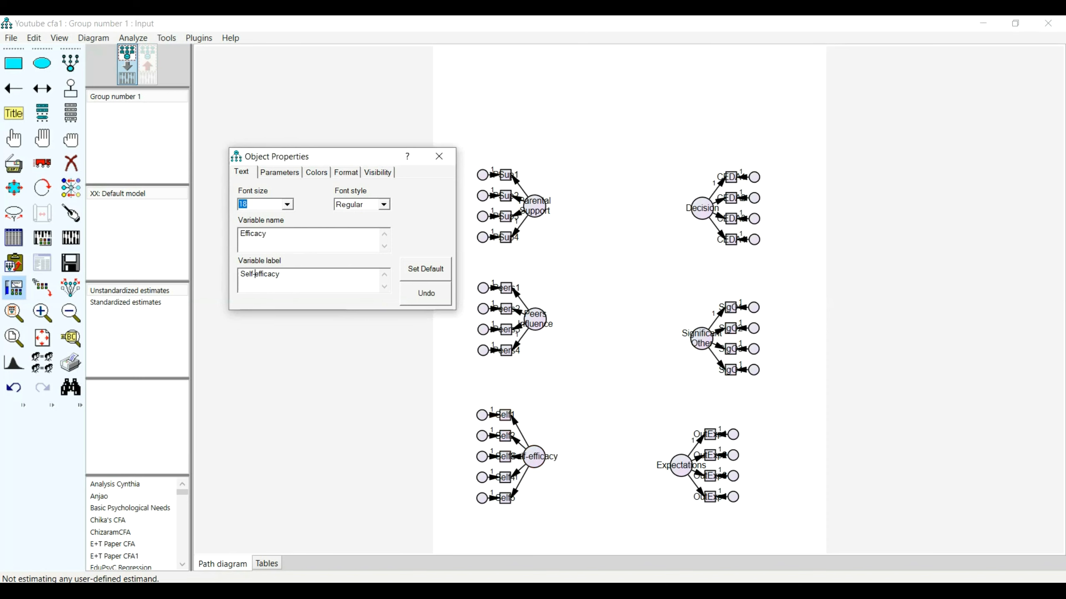
Give the Expectations latent variable the two-line variable label Outcome Expectations.
click(681, 479)
click(340, 290)
text(Outcome )
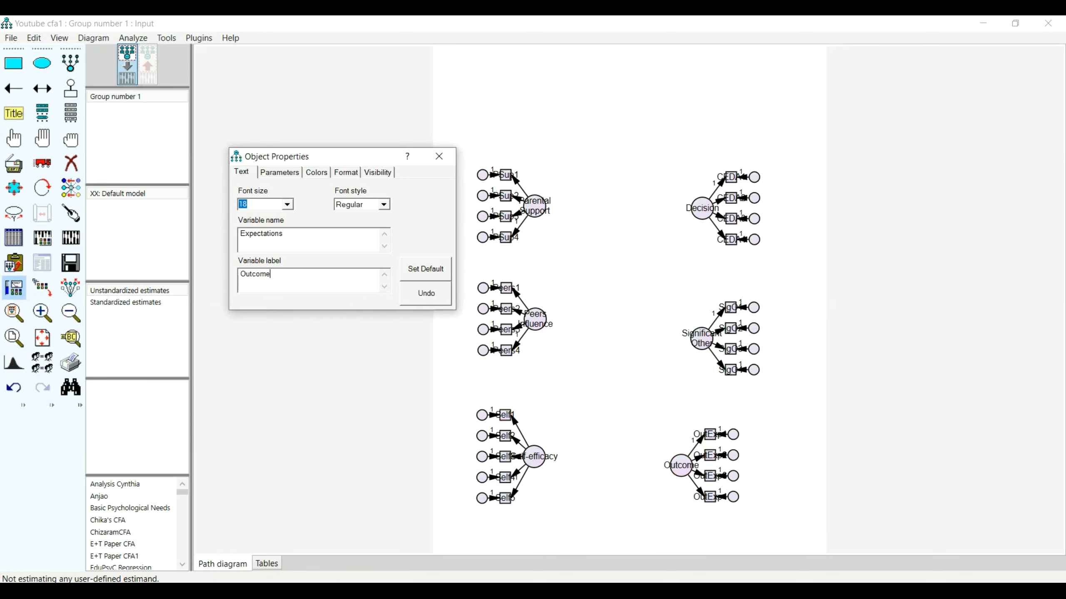
text(Expectations)
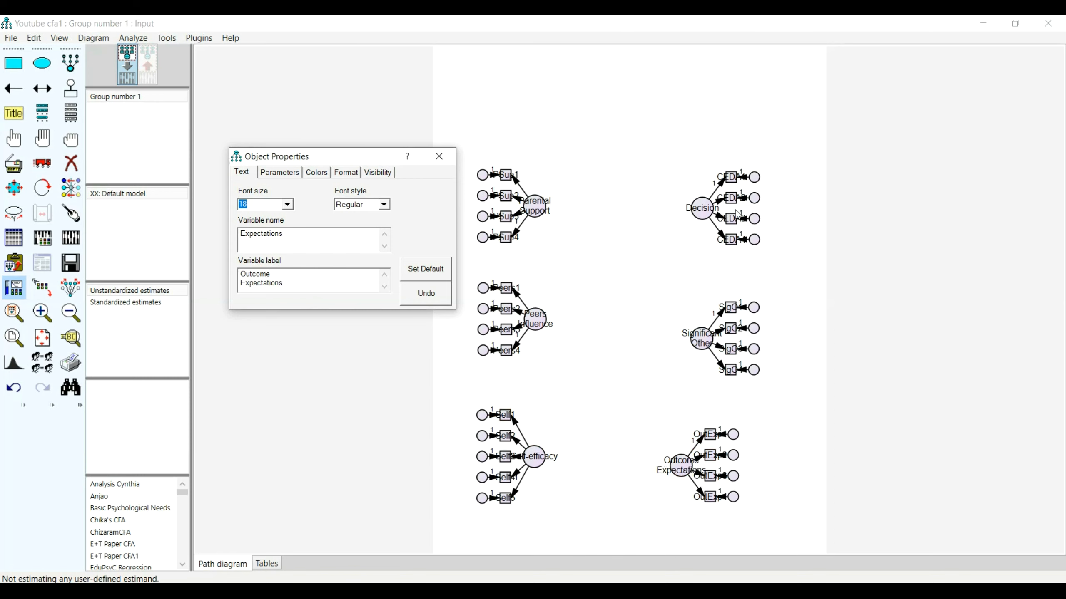
Give the Decision latent variable the two-line variable label Exploratory Decision and close the object properties.
click(701, 208)
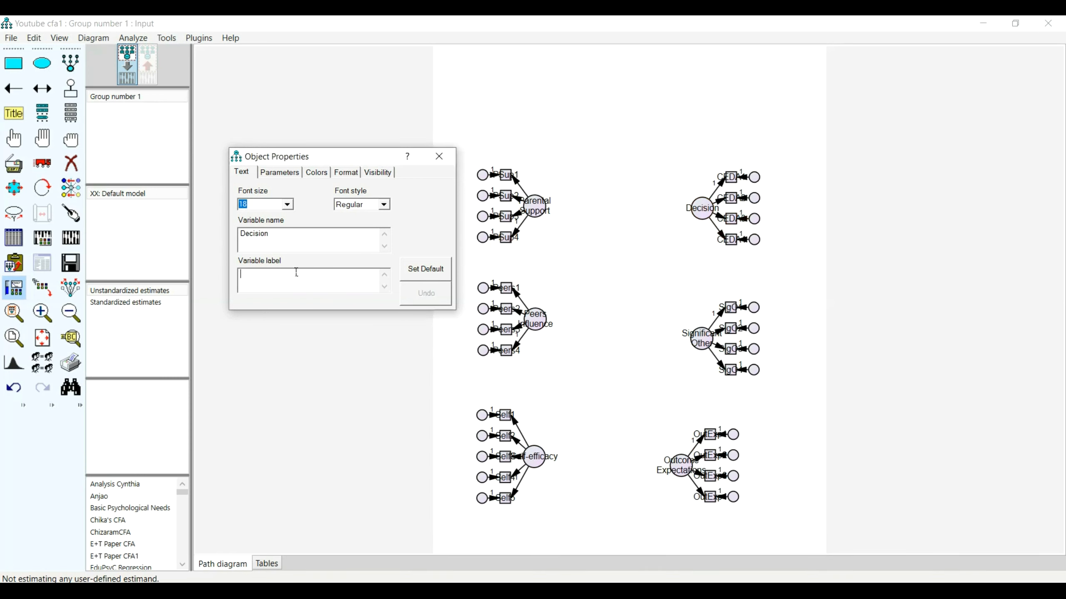
text(Exploratory )
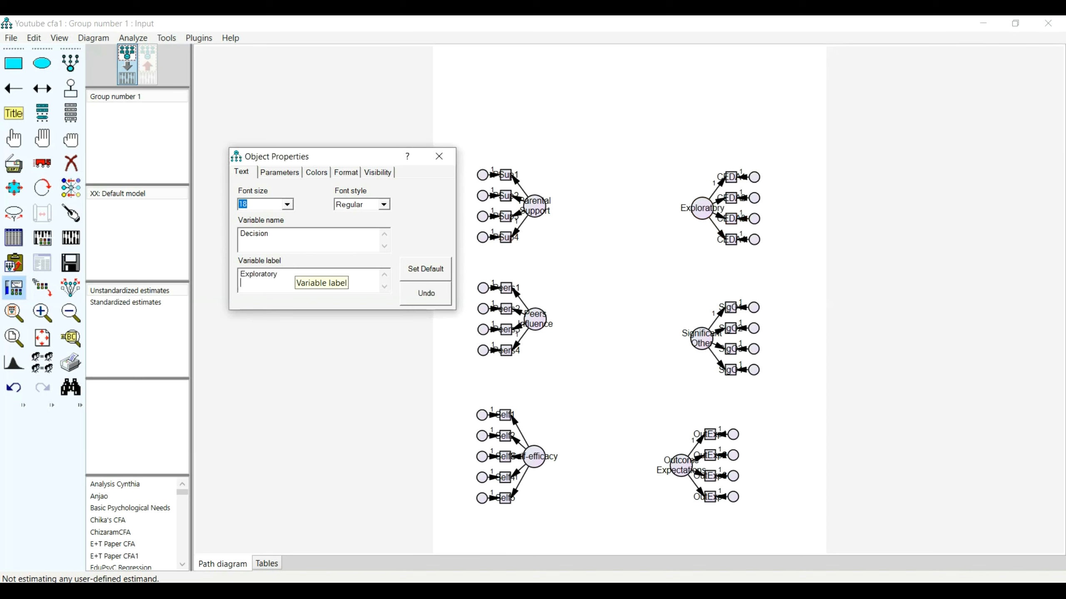
text(Decision)
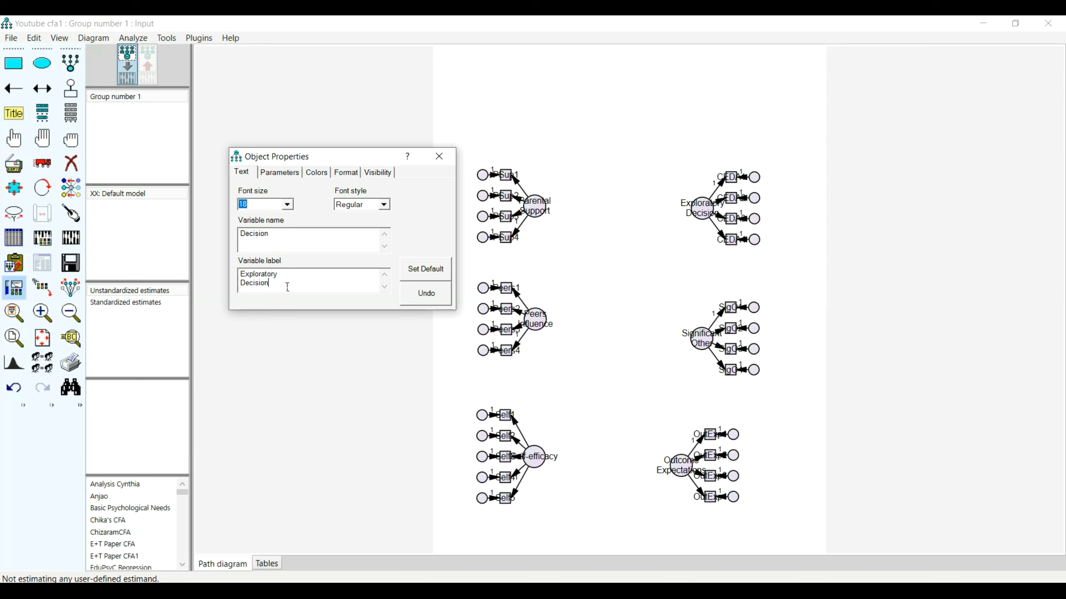
text(s)
key(BackSpace)
click(438, 156)
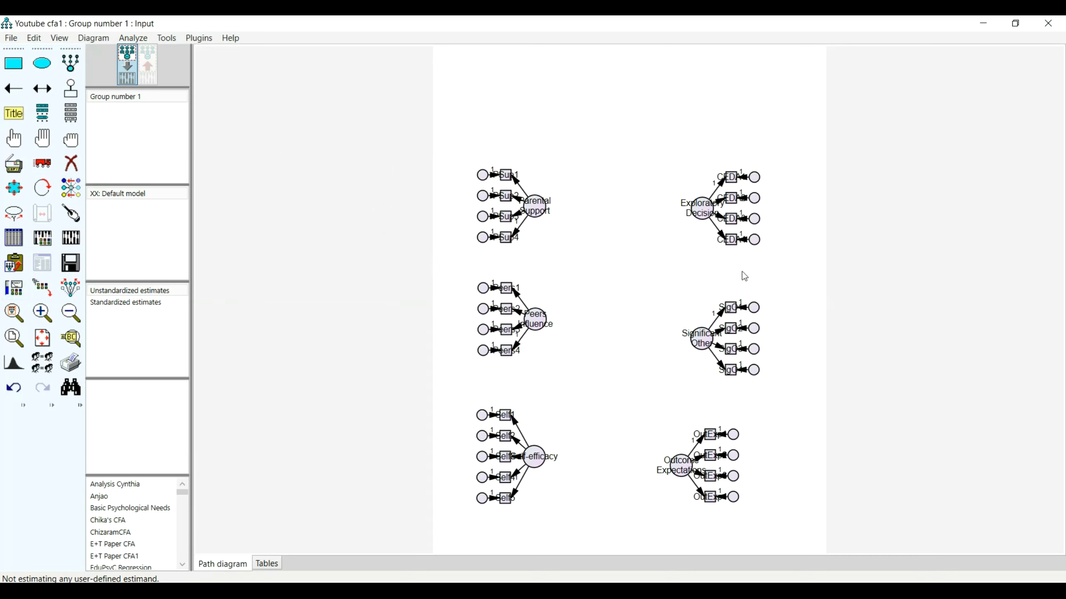
Name all error terms in the diagram automatically with the Name Unobserved Variables plugin.
click(205, 38)
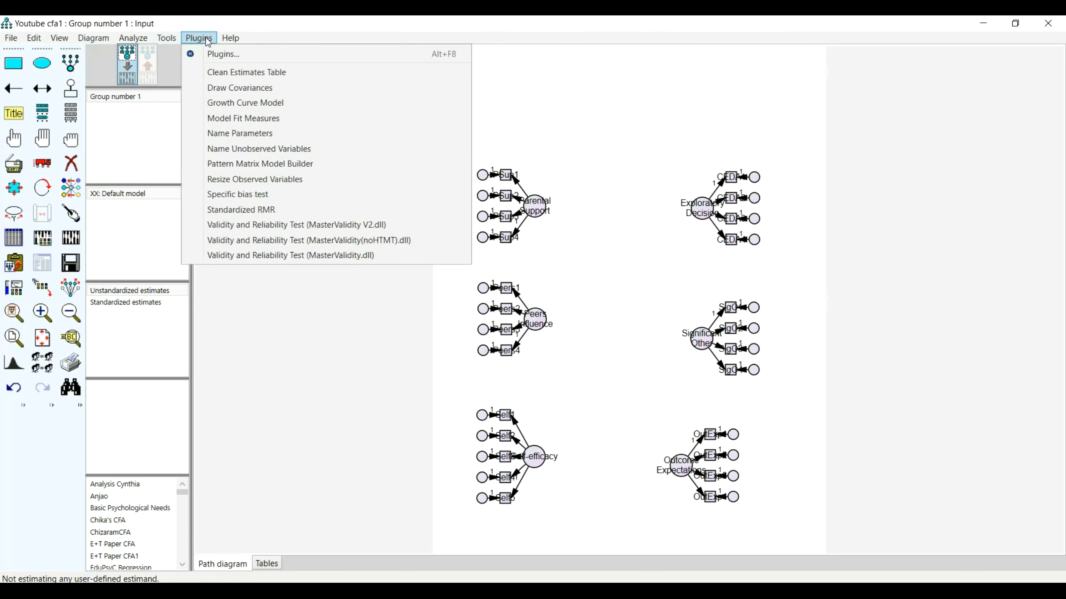
click(254, 150)
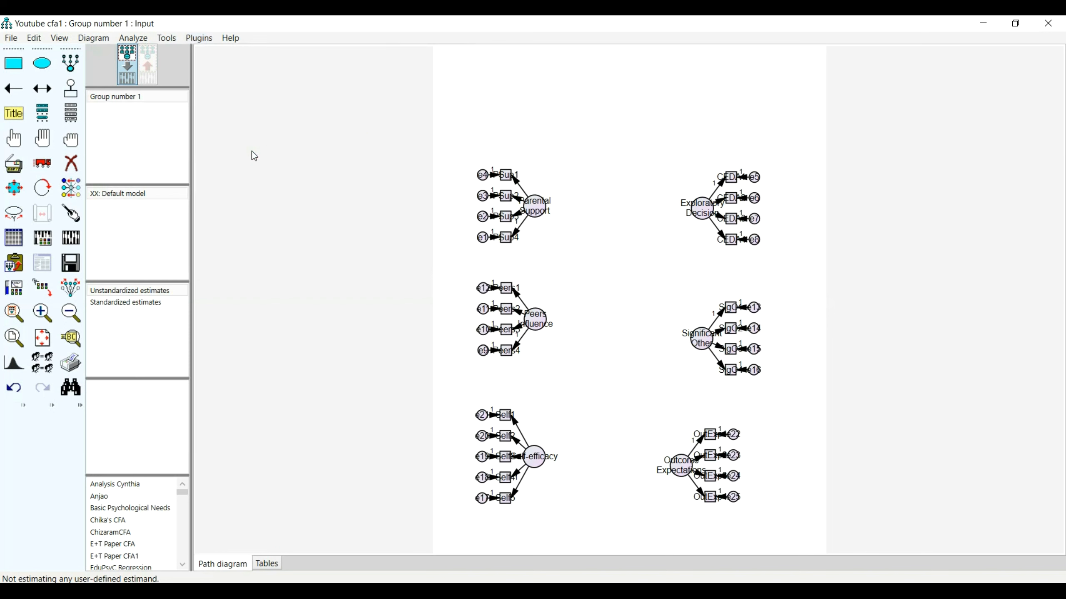
click(212, 37)
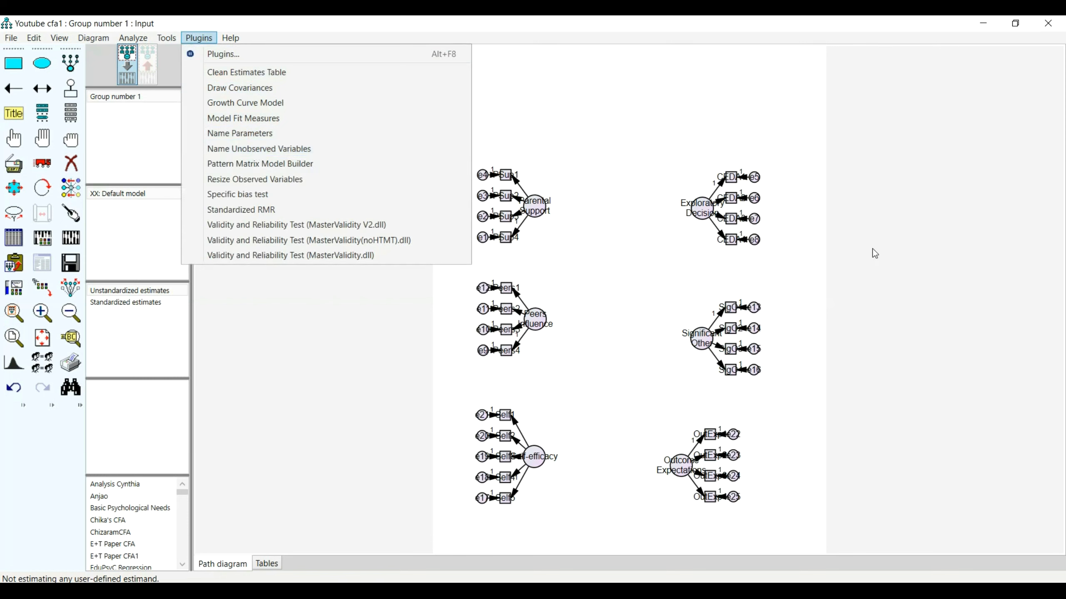
click(879, 260)
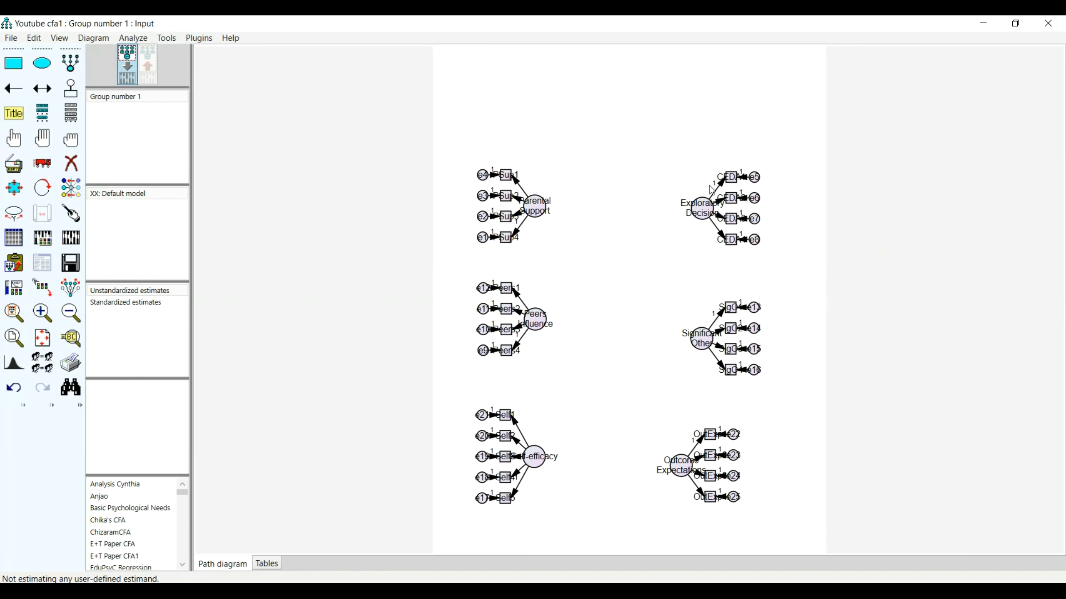
Resize the indicator boxes to fit their names with the Resize Observed Variables plugin.
scroll(282, 190, up, 1)
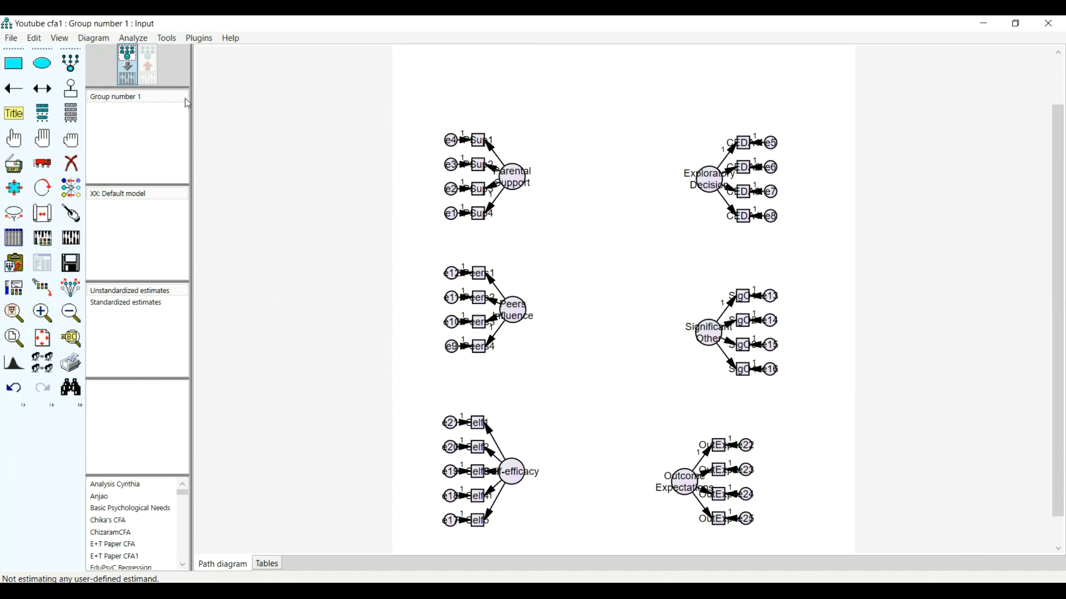
click(197, 39)
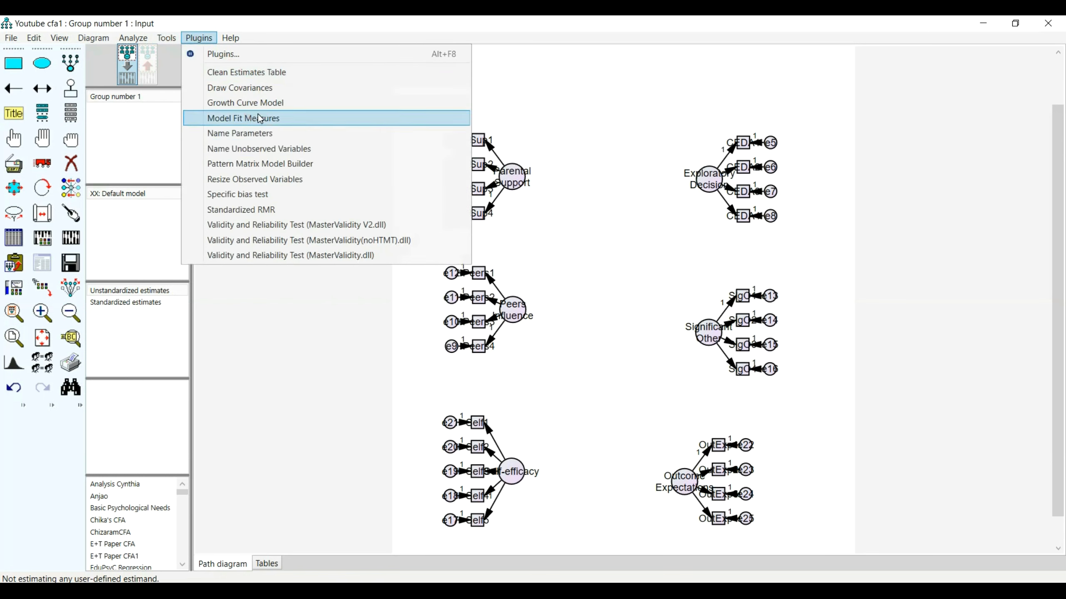
click(289, 179)
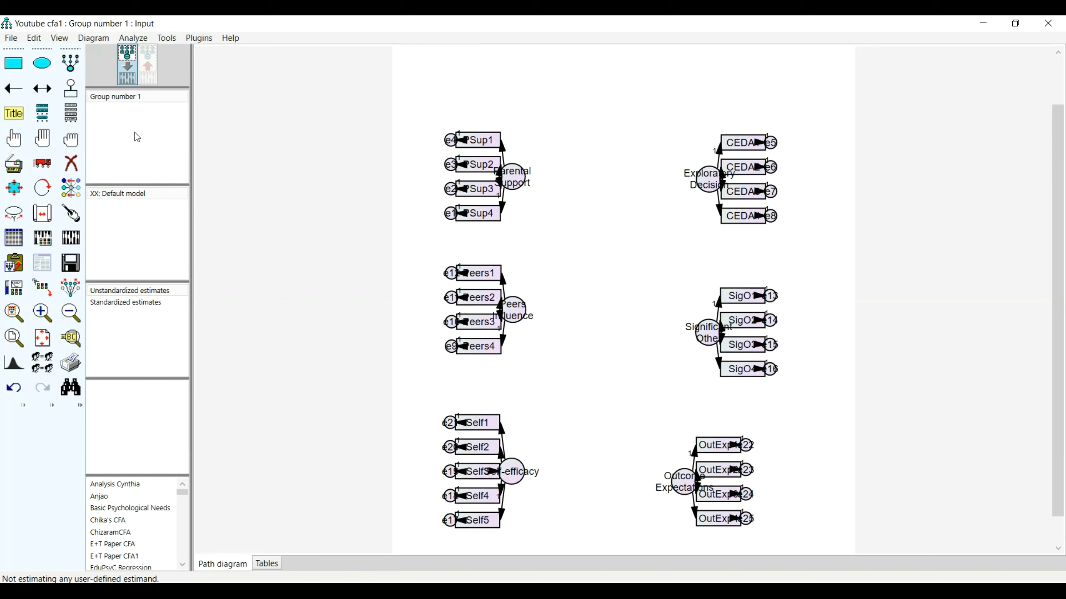
Select the Parental Support, Peers Influence and Self-efficacy latent variables and move them together to the right, clear of their indicators.
click(13, 139)
click(513, 176)
click(515, 311)
click(533, 465)
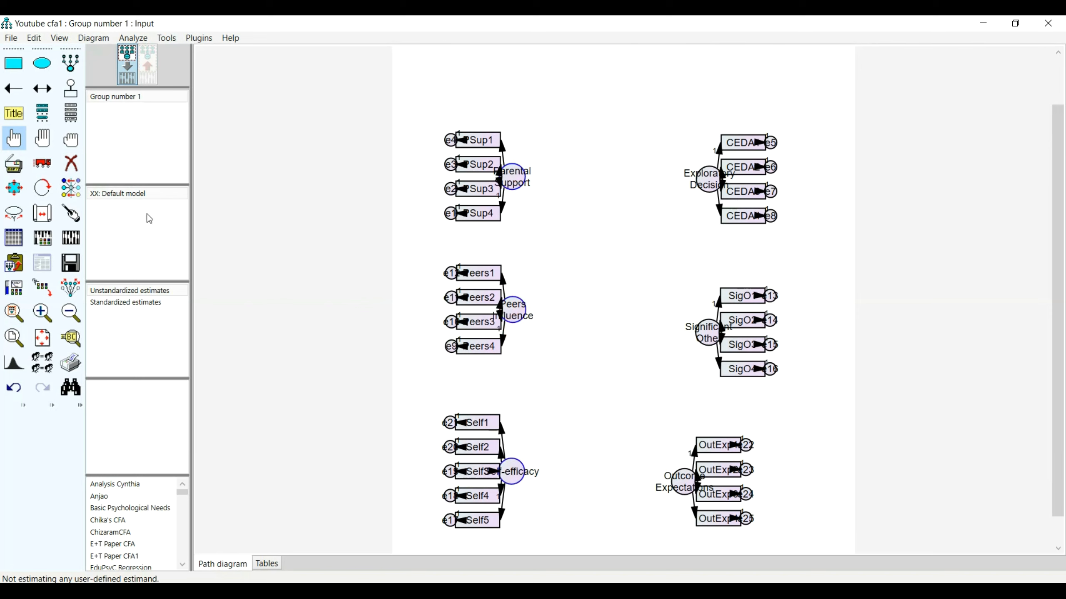
click(41, 164)
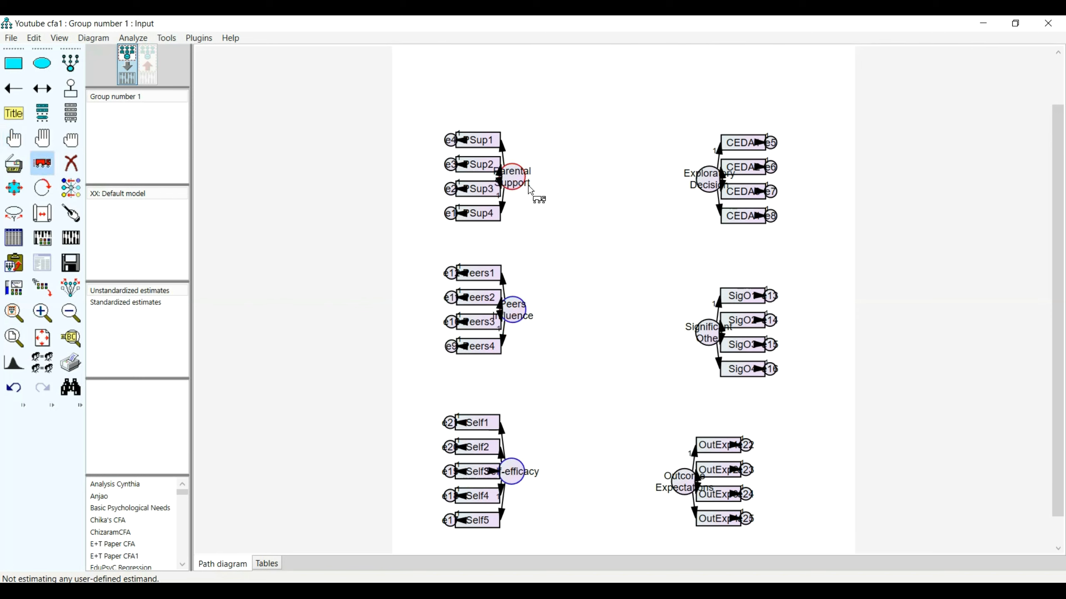
drag(531, 184, 596, 180)
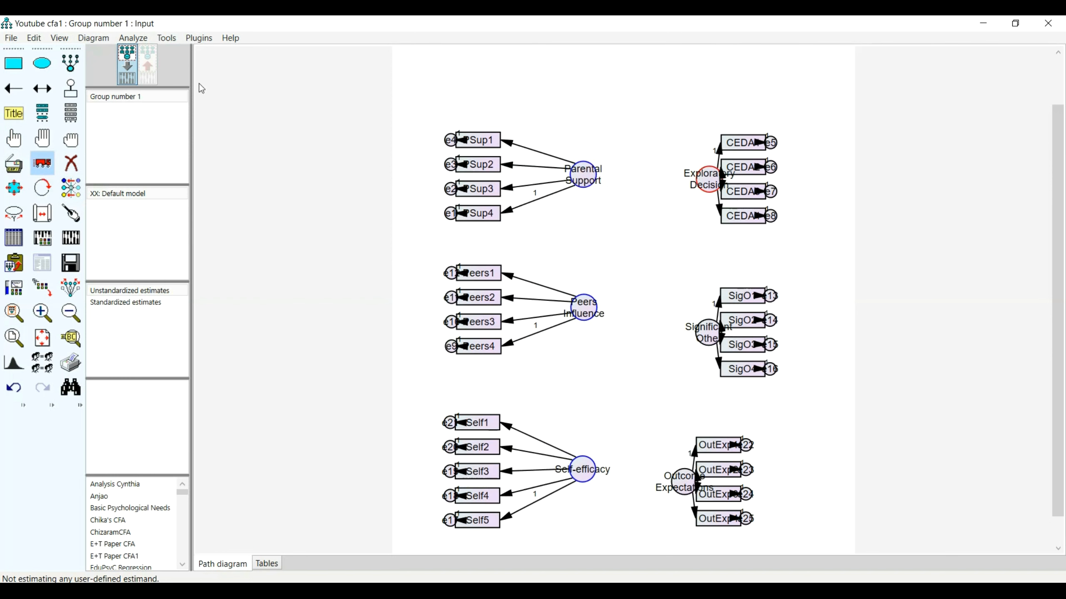
Select only the Exploratory Decision, Significant Other and Outcome Expectations latent variables and move them together to the left, clear of their indicators.
click(39, 140)
click(70, 141)
click(708, 185)
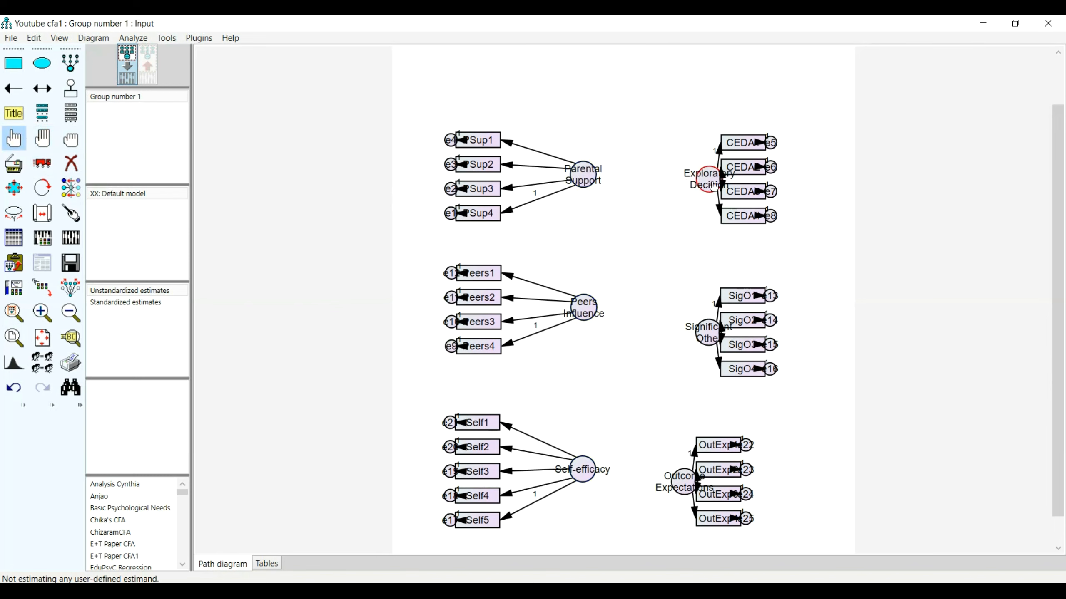
click(715, 349)
click(688, 487)
click(42, 163)
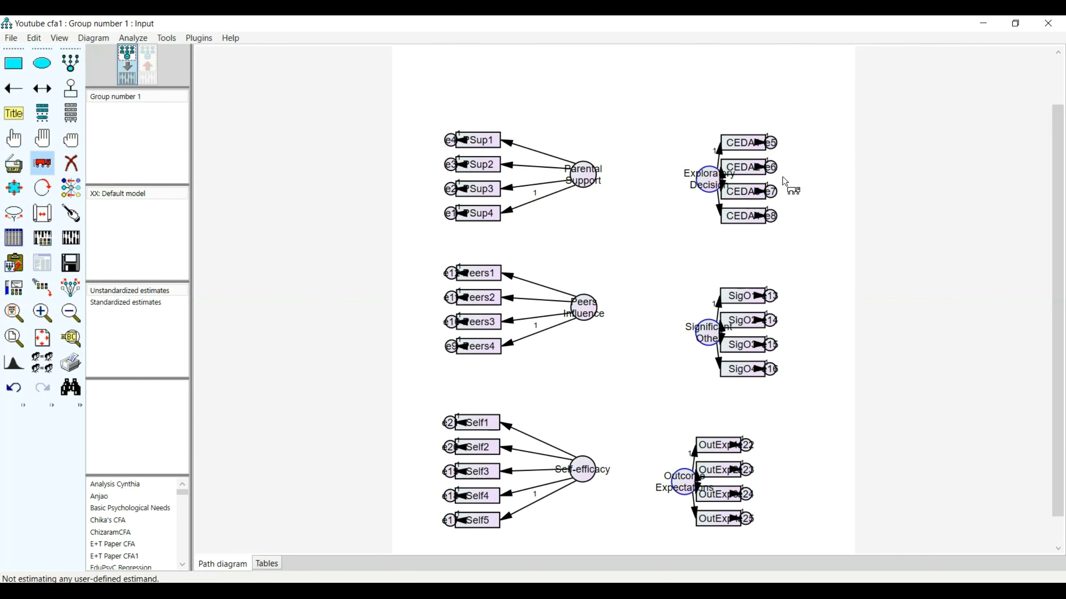
drag(706, 184, 661, 181)
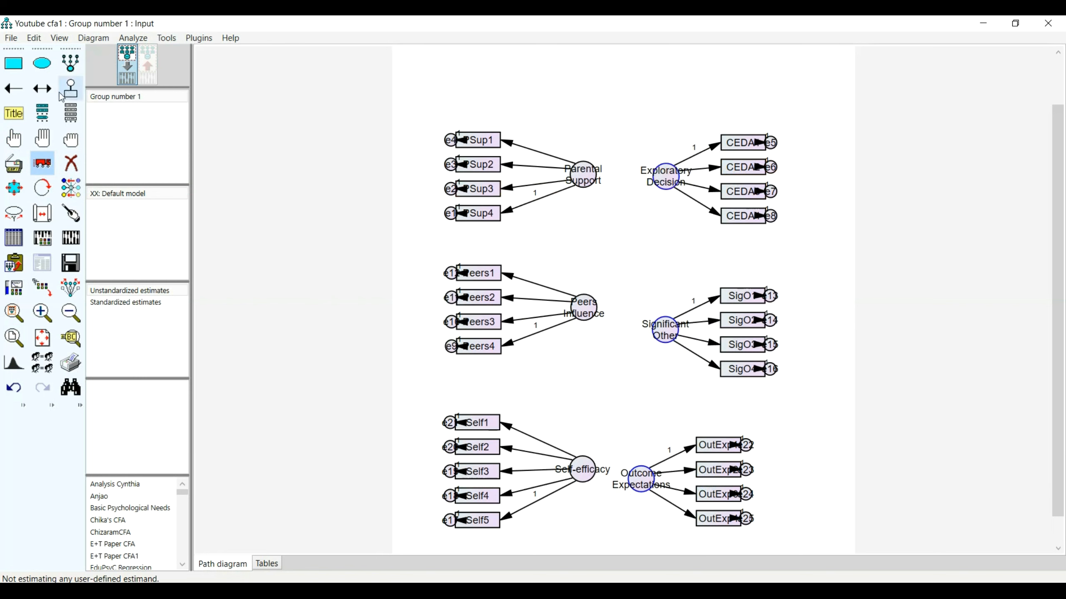
Select all six latent variables, enlarge them into ellipses that enclose their labels, and fit the path diagram to the page.
click(71, 140)
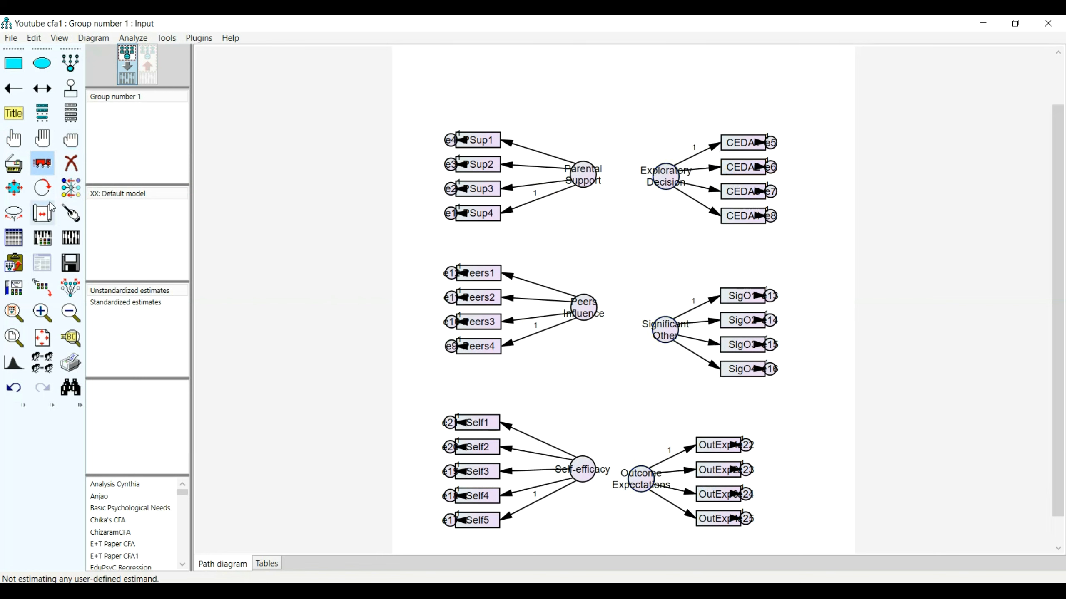
click(12, 141)
click(585, 181)
click(663, 187)
click(664, 325)
click(583, 313)
click(593, 465)
click(640, 479)
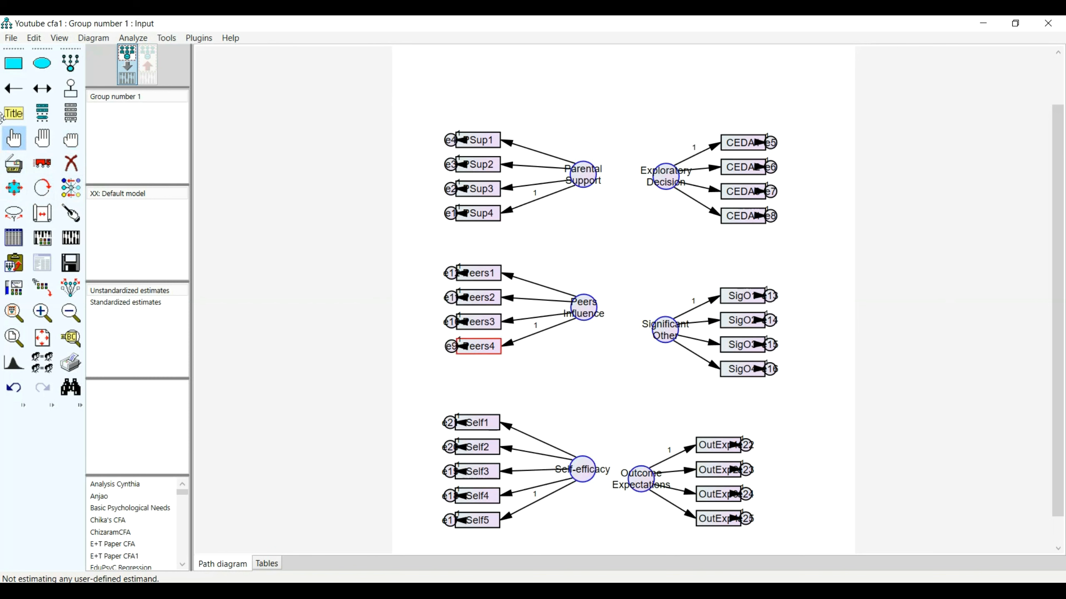
click(13, 189)
drag(584, 178, 625, 204)
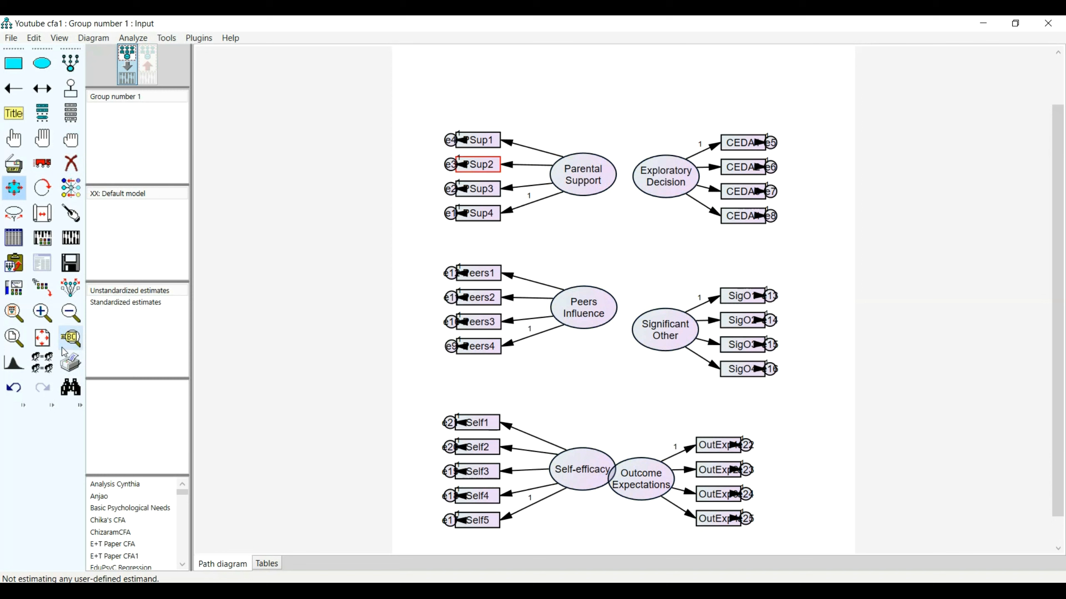
click(44, 340)
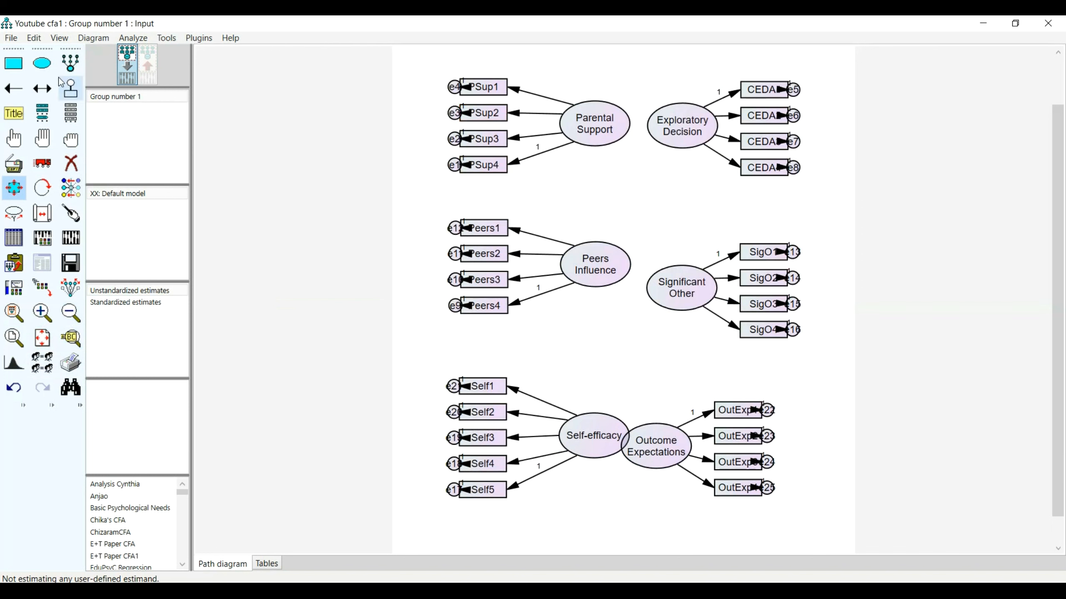
Select the error terms of the PSup, Peers and Self indicators and move them together to the left, clear of the boxes.
click(17, 139)
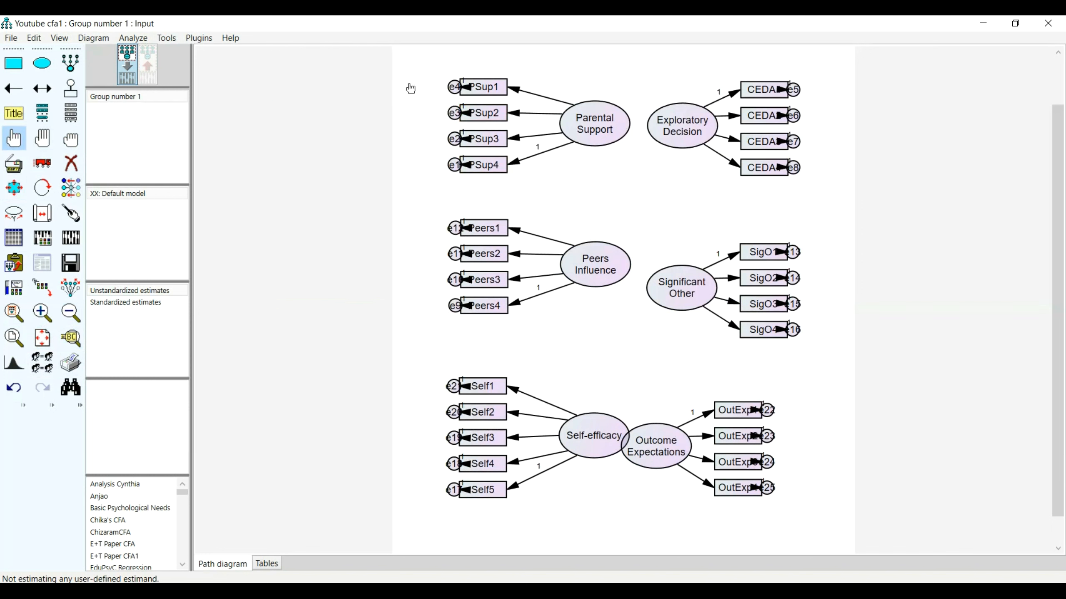
click(454, 88)
click(454, 139)
click(454, 165)
click(454, 228)
click(450, 247)
click(455, 280)
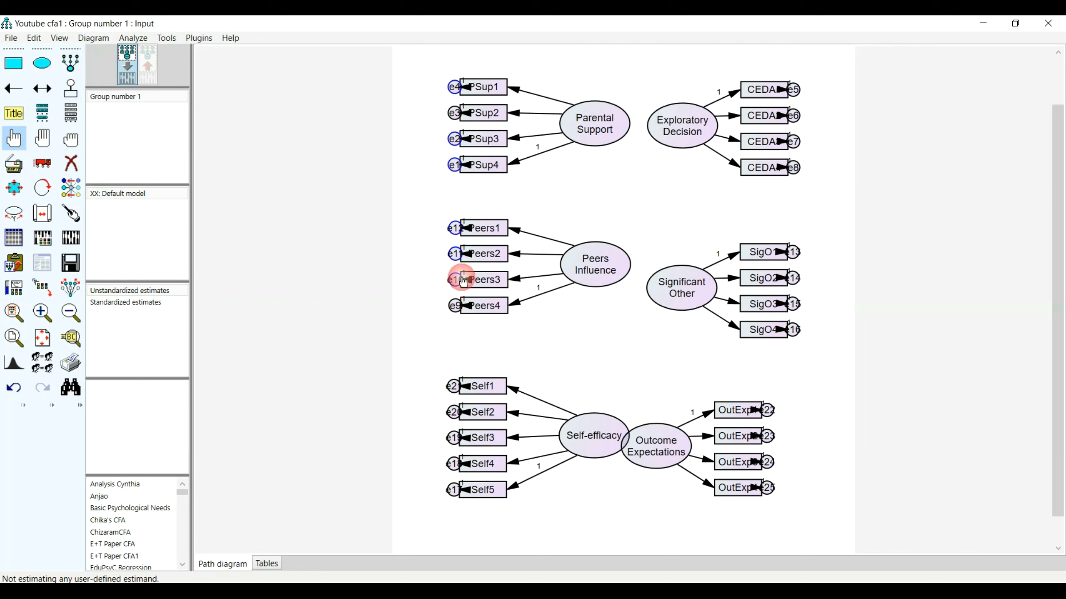
click(454, 305)
click(451, 391)
click(454, 414)
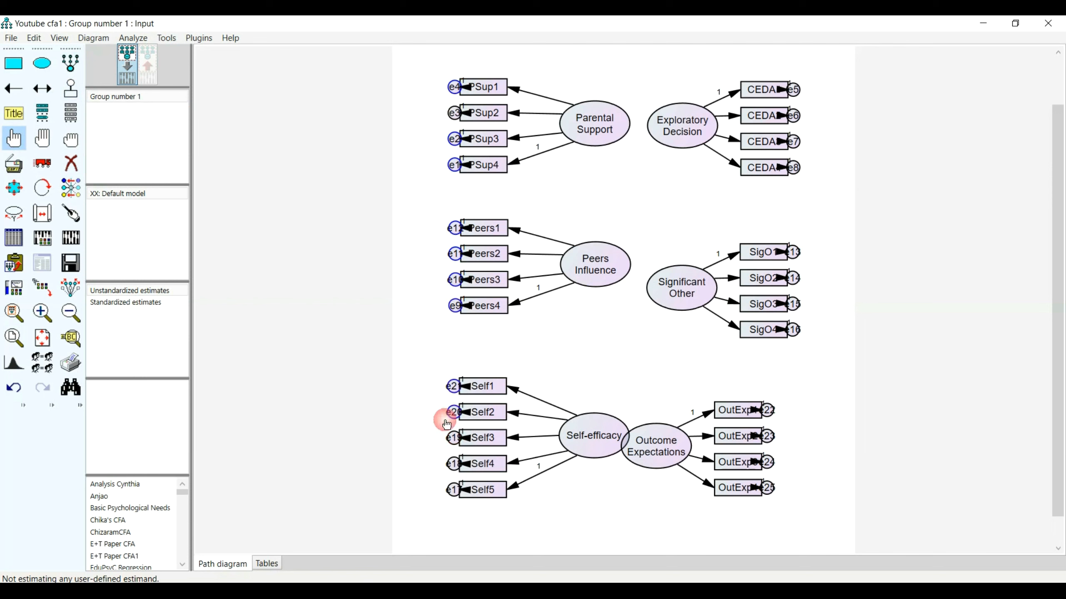
click(457, 441)
click(453, 464)
click(452, 491)
click(42, 162)
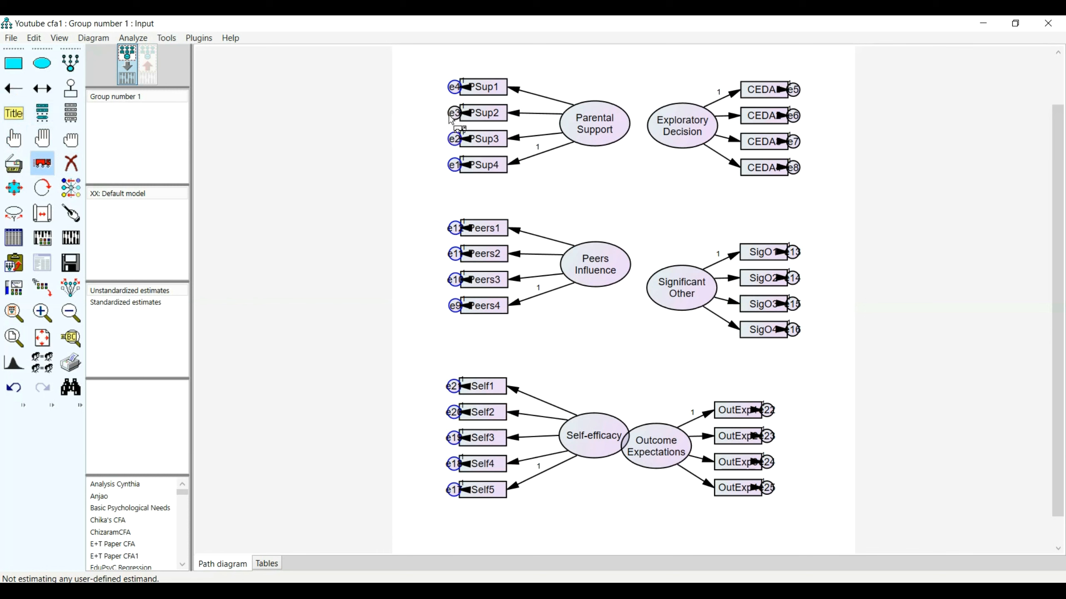
click(14, 137)
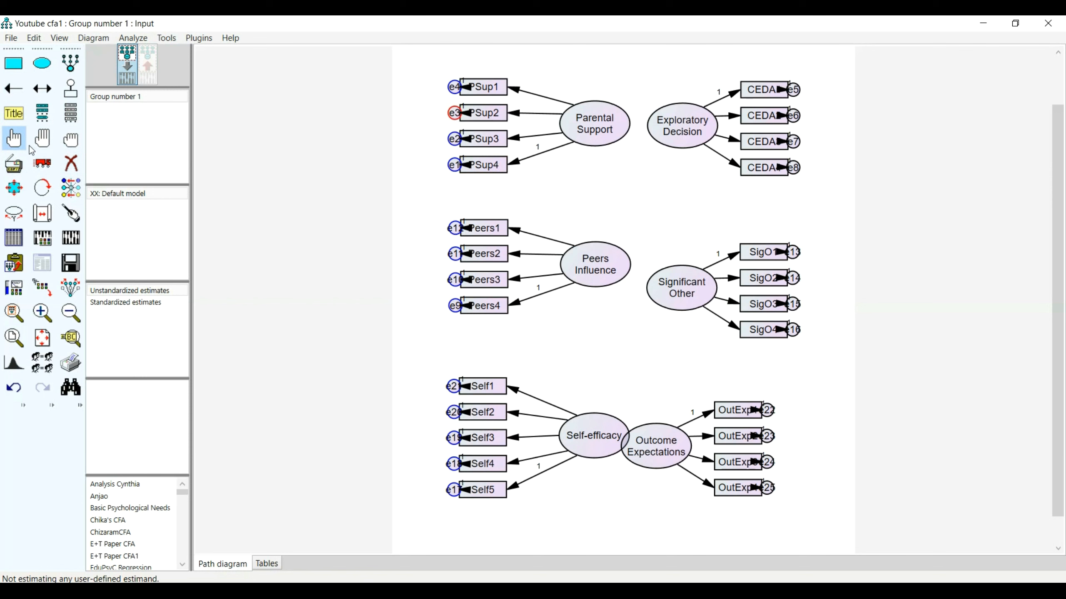
click(45, 165)
drag(452, 145, 420, 141)
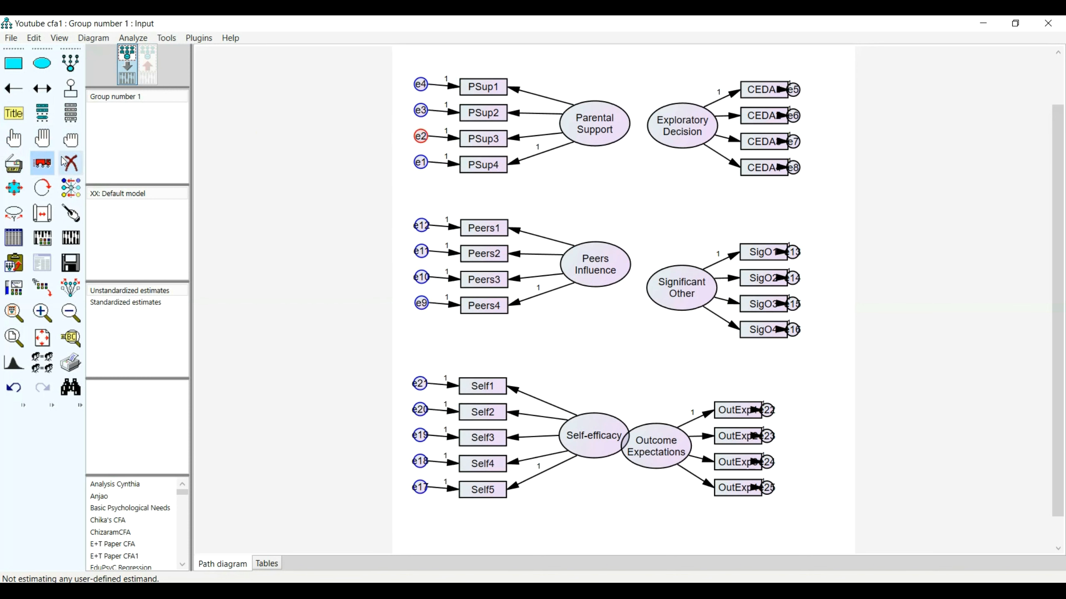
Select only the error terms of the CEDA, SigO and OutExp indicators and move them together to the right, clear of the boxes.
click(71, 139)
click(15, 140)
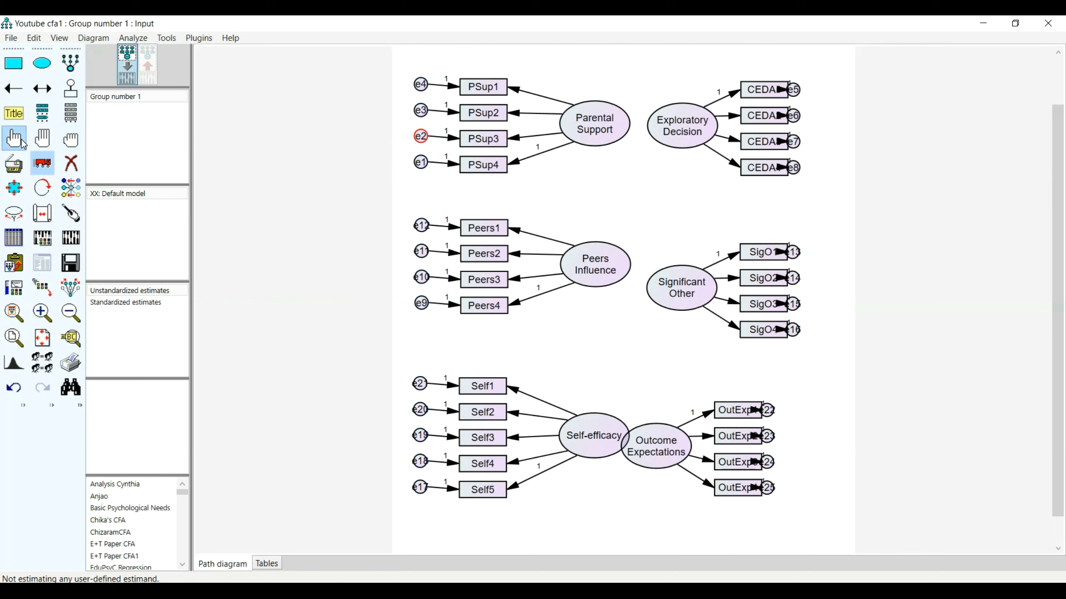
click(793, 116)
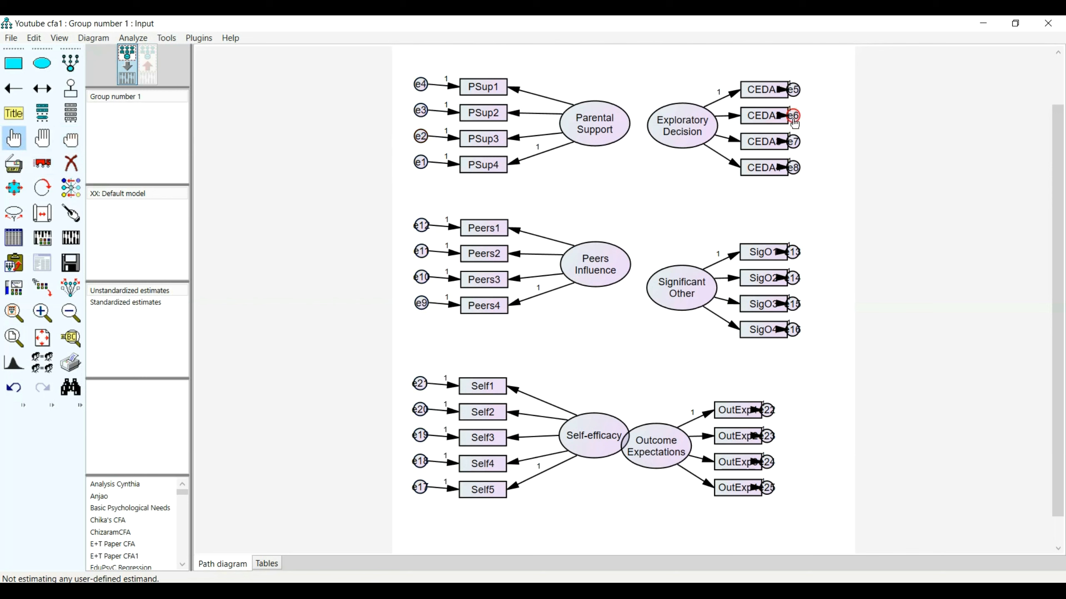
click(794, 90)
click(793, 142)
click(793, 167)
click(794, 253)
click(794, 278)
click(794, 304)
click(794, 330)
click(770, 429)
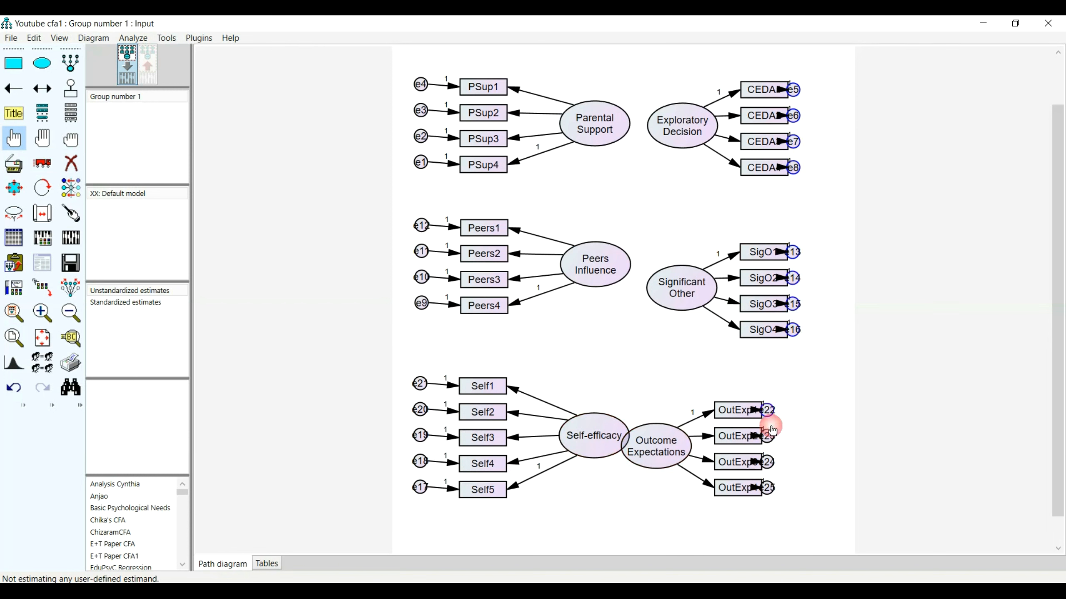
click(768, 469)
click(767, 488)
click(42, 163)
drag(794, 90, 837, 91)
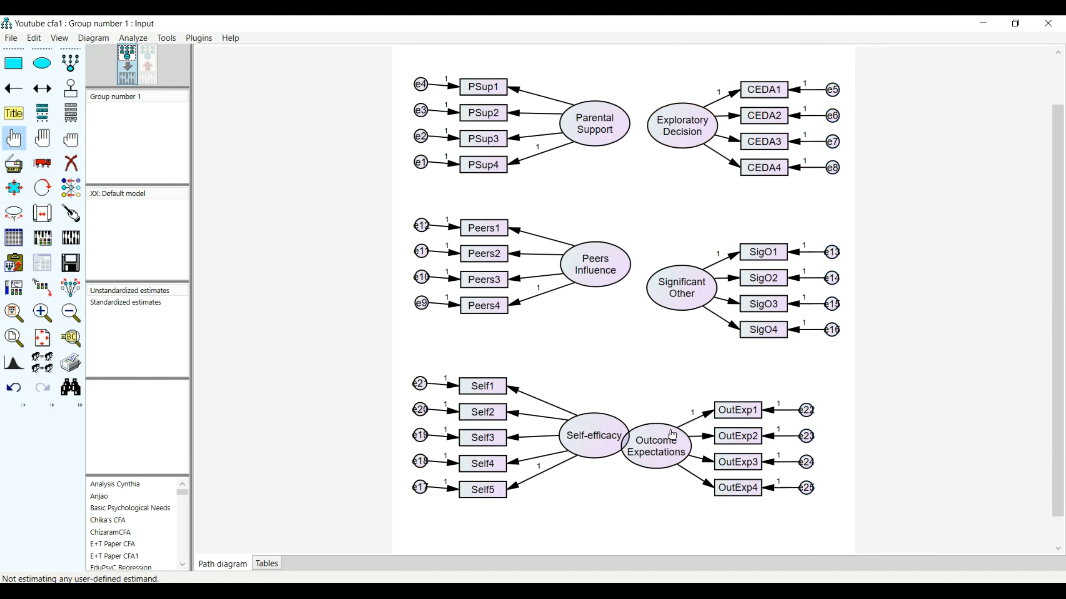
Select Outcome Expectations with its four indicators and error terms, move them together down and right, clear of Self-efficacy, and save the model.
click(745, 411)
click(743, 436)
click(742, 463)
click(739, 489)
click(655, 447)
click(808, 411)
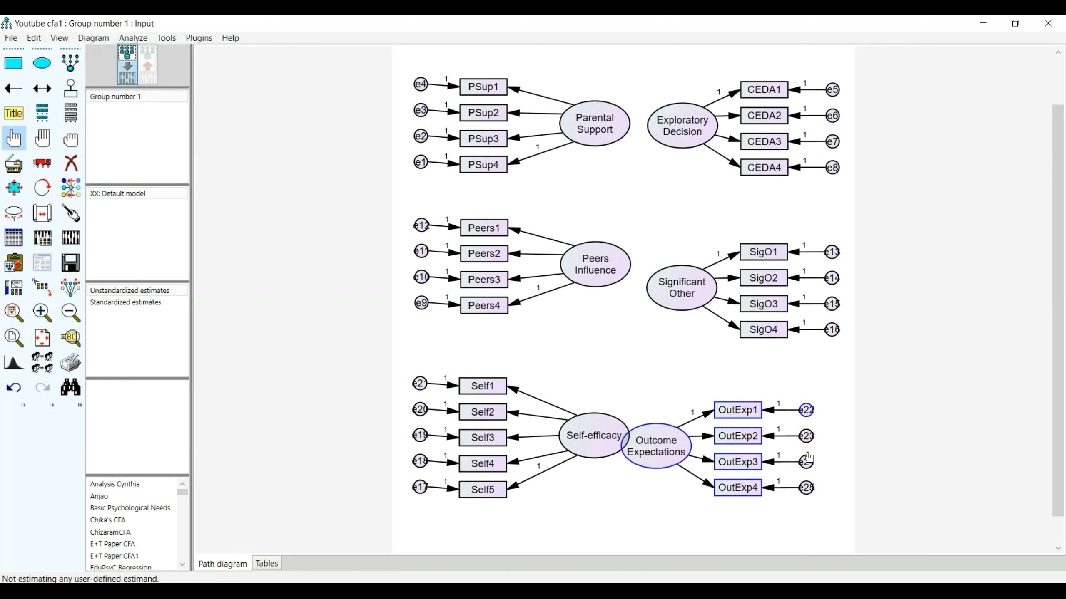
click(807, 488)
click(807, 463)
click(806, 437)
click(43, 163)
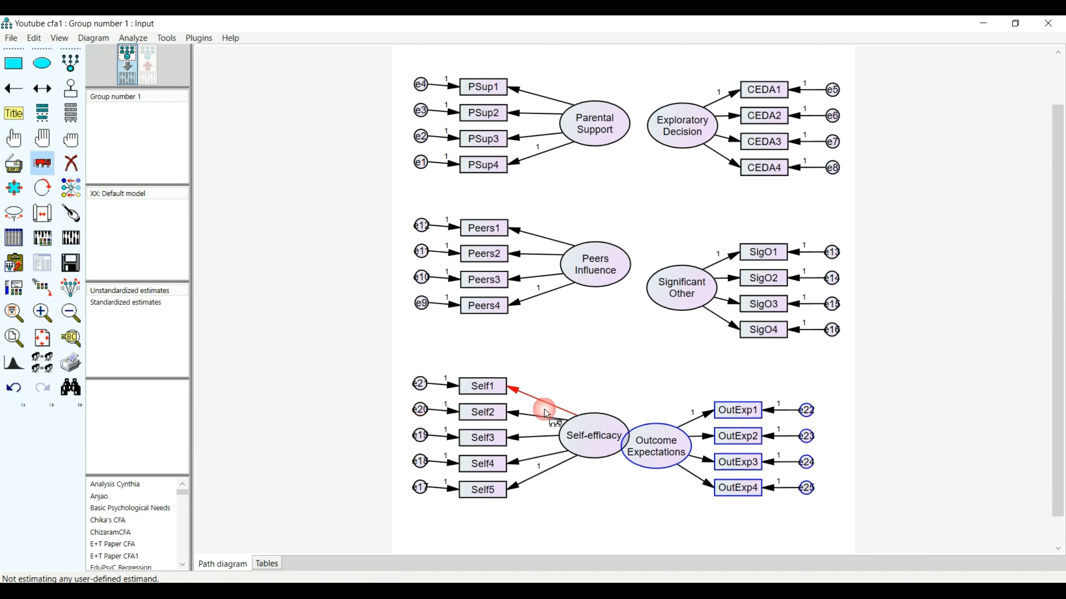
drag(671, 451, 704, 473)
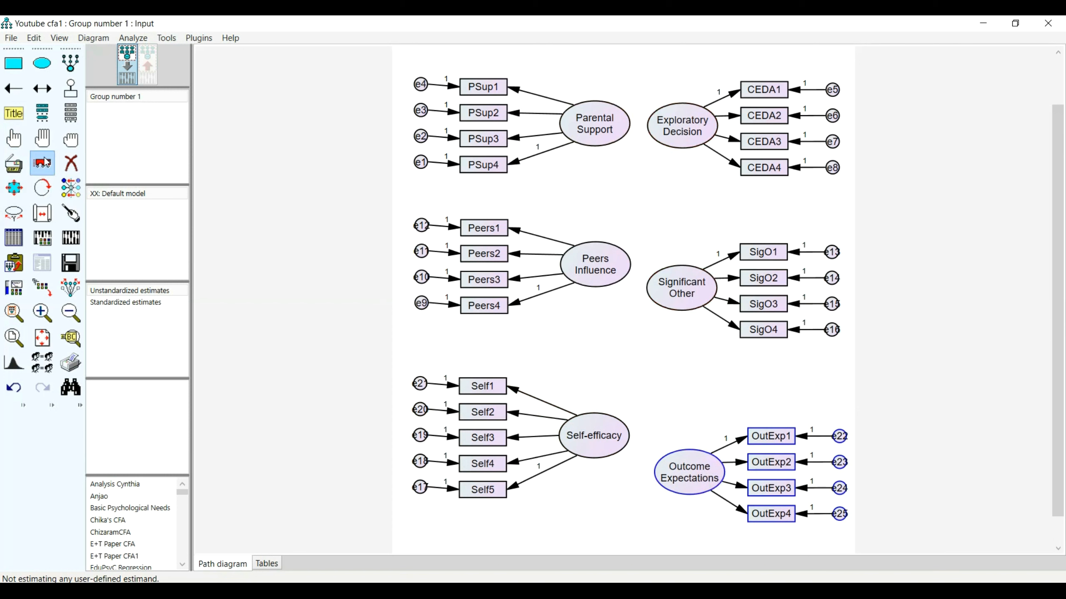
click(70, 263)
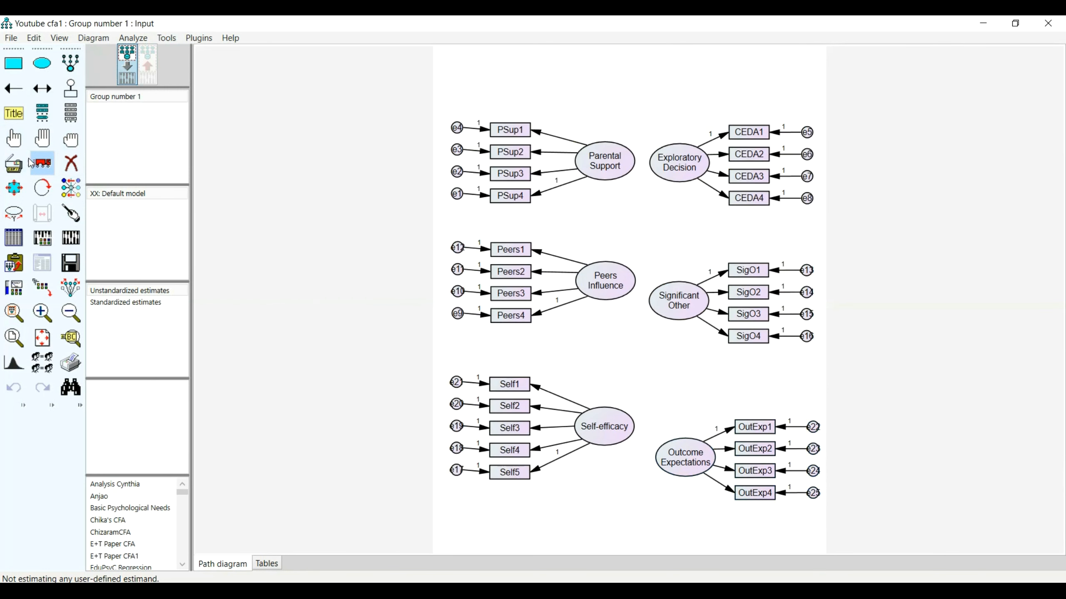
Select all six latent variables in the path diagram, leaving their indicators and error terms unselected.
click(14, 138)
click(610, 163)
click(665, 153)
click(661, 302)
click(628, 280)
click(614, 420)
click(680, 467)
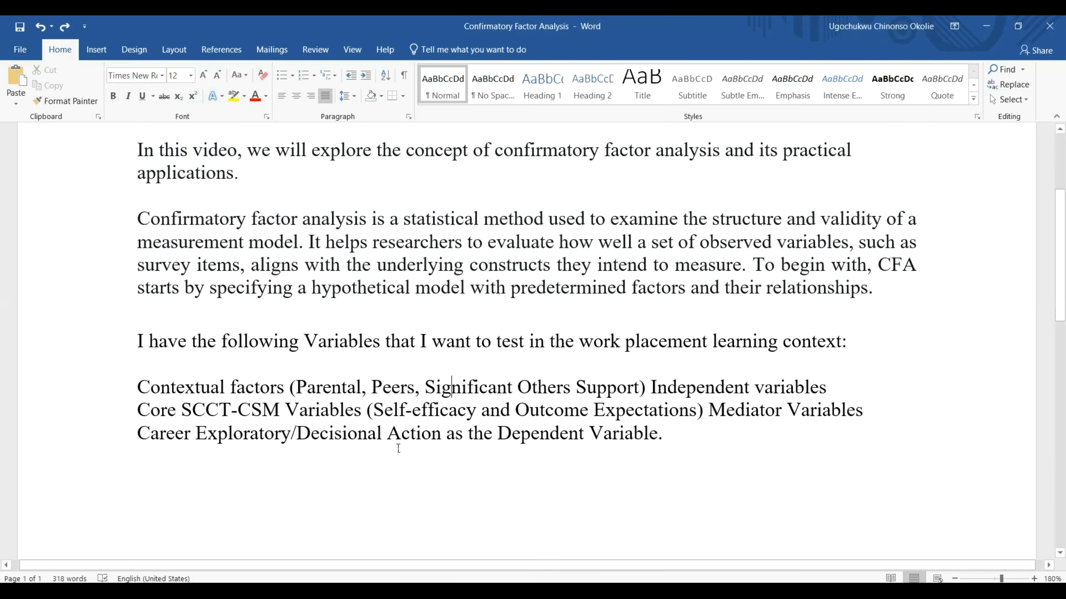
Review the introduction of the Confirmatory Factor Analysis document in Word and return to the Amos path diagram.
scroll(389, 352, up, 3)
scroll(389, 351, down, 3)
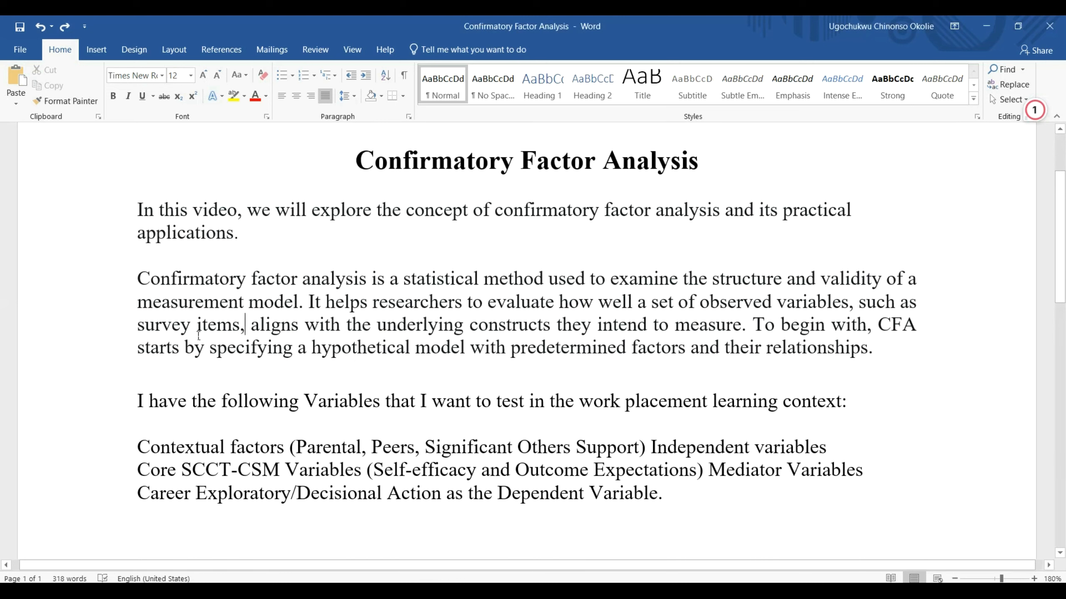
drag(249, 329, 210, 347)
click(264, 331)
click(516, 591)
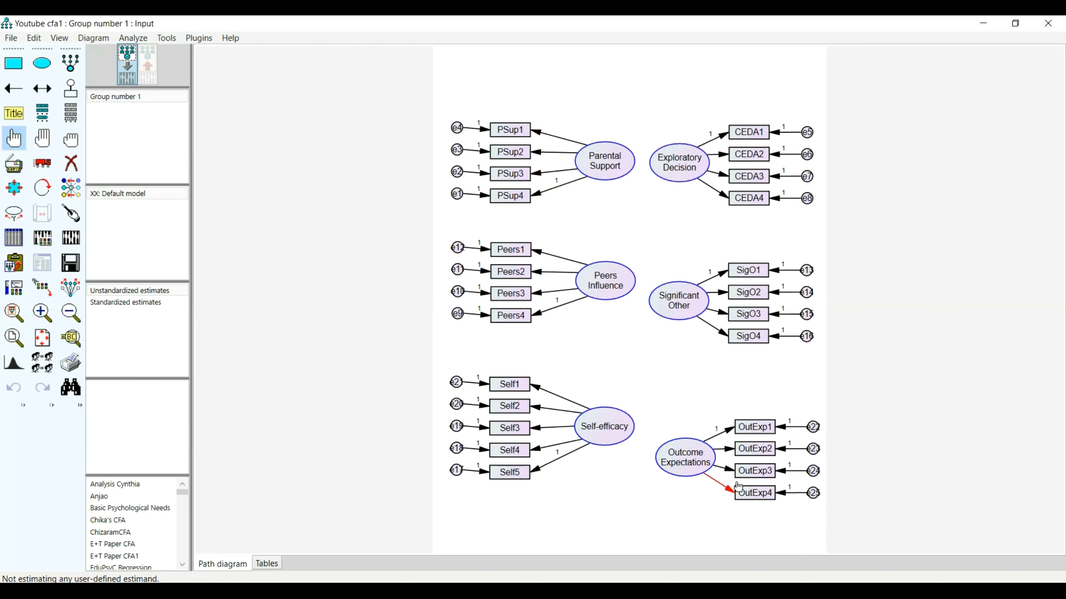
Draw covariances between all the selected latent variables, clear the selection, and save the model.
click(202, 38)
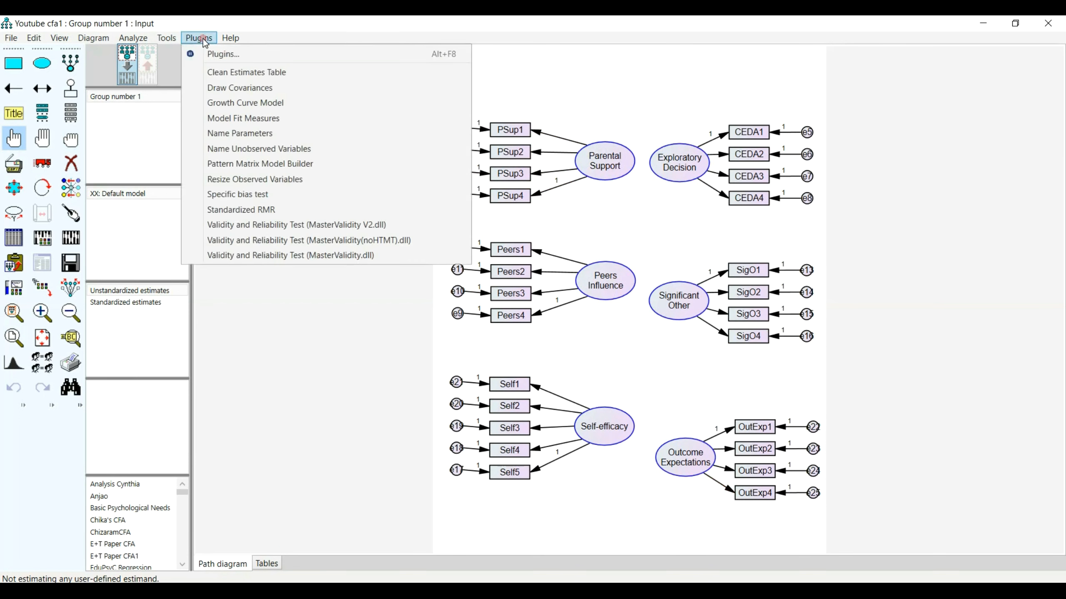
click(246, 92)
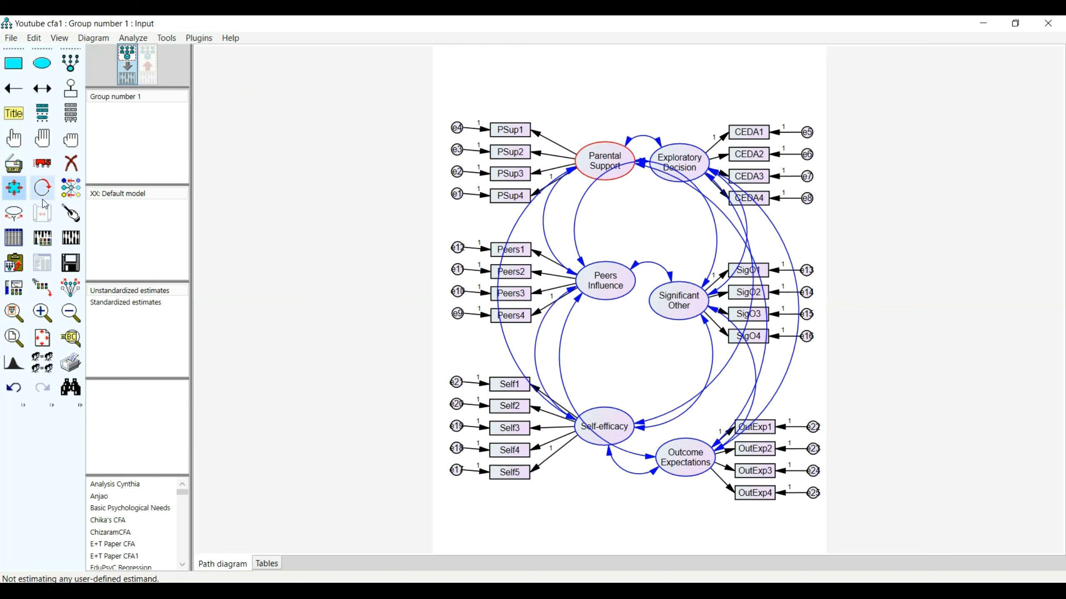
click(146, 138)
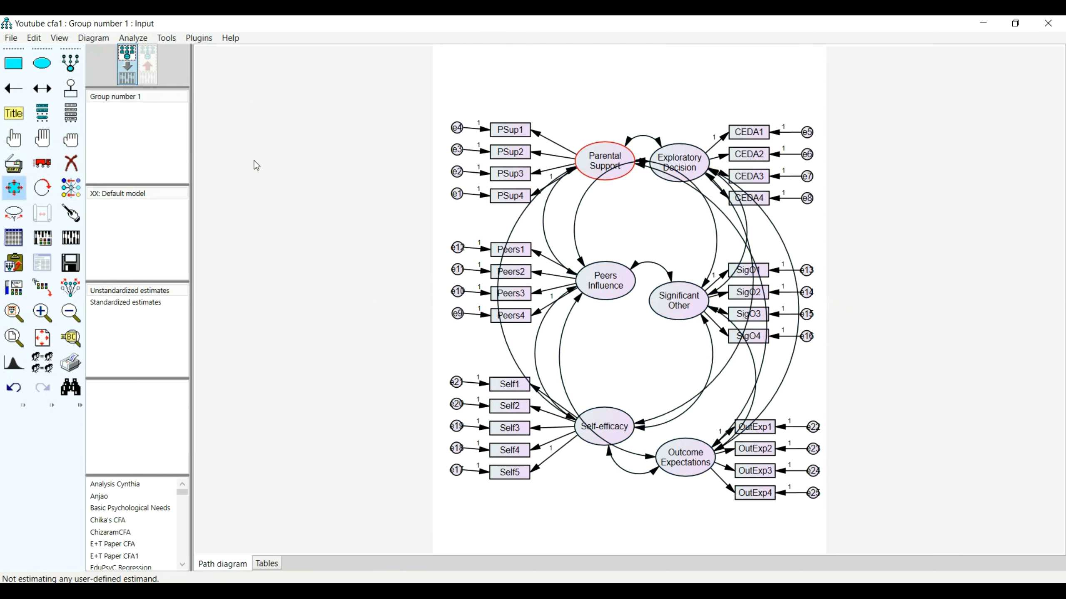
scroll(342, 258, up, 1)
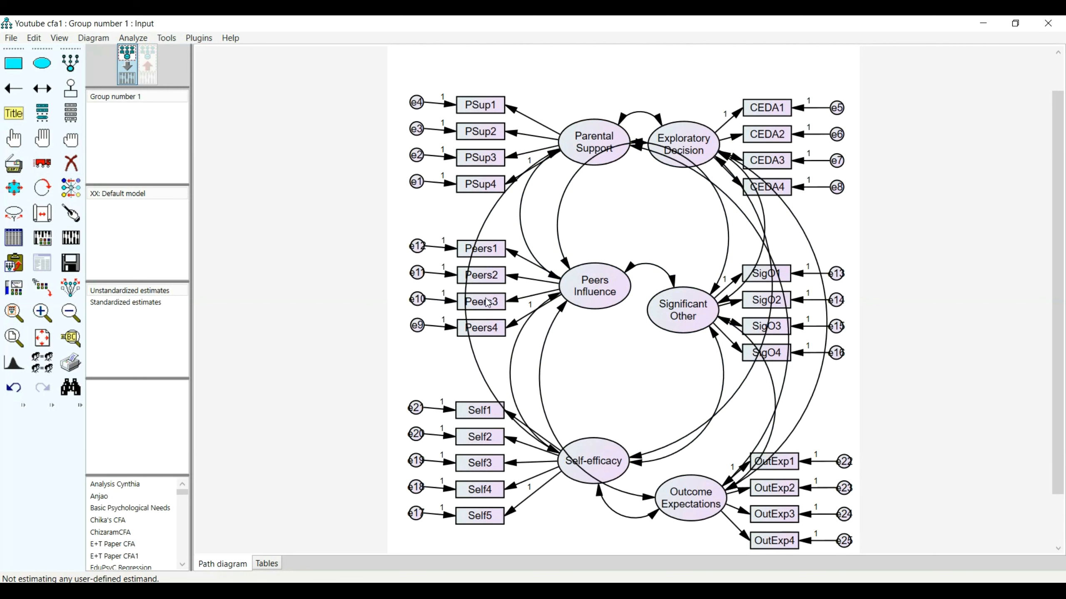
click(71, 263)
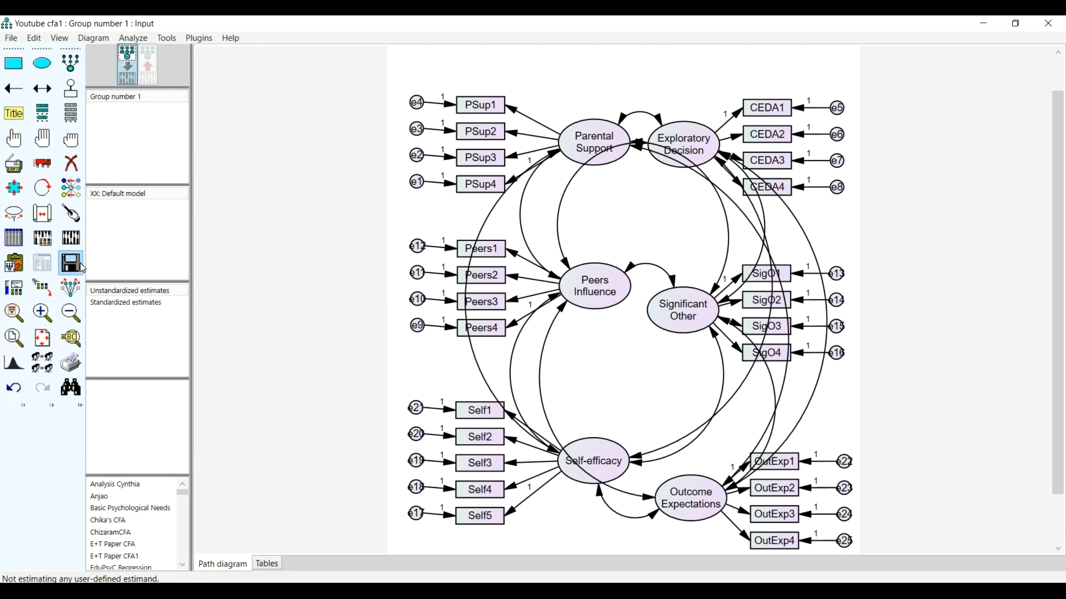